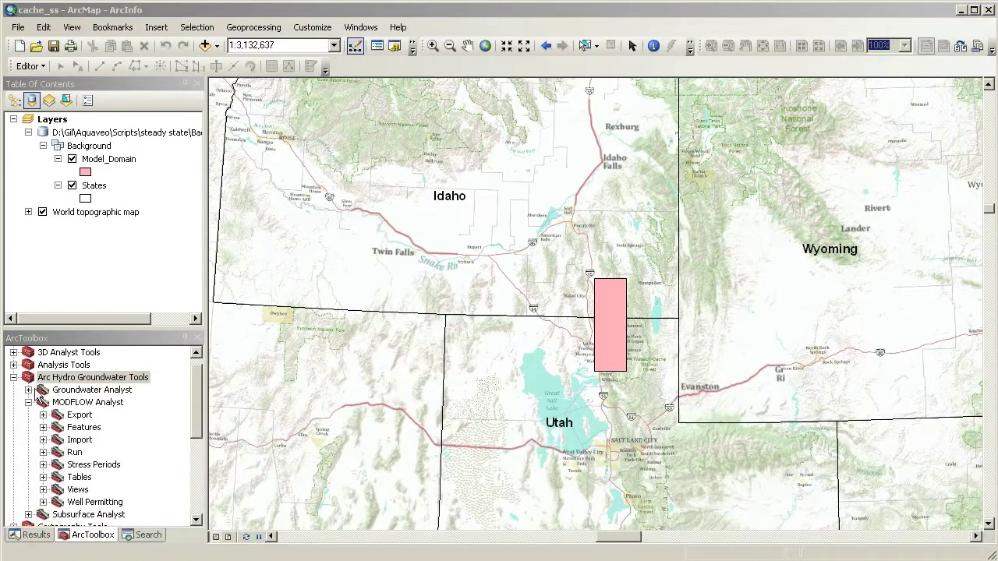
- Open Import Georeferenced MODFLOW Model and choose cache_ss.mfn and world_file.mfw as inputs
{"action": "left_click", "coordinate": [43, 440]}
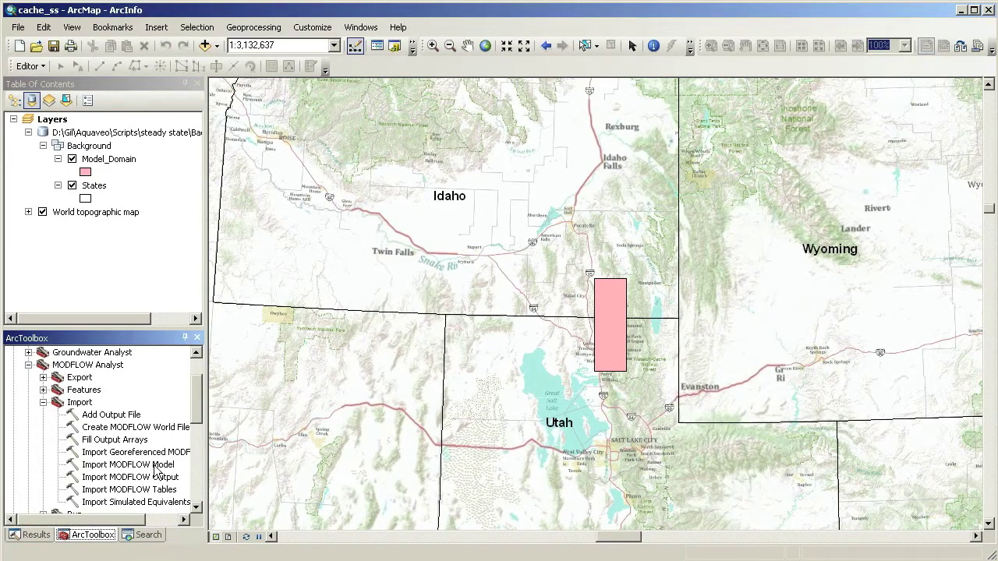
{"action": "left_click_drag", "start_coordinate": [207, 483], "coordinate": [265, 476]}
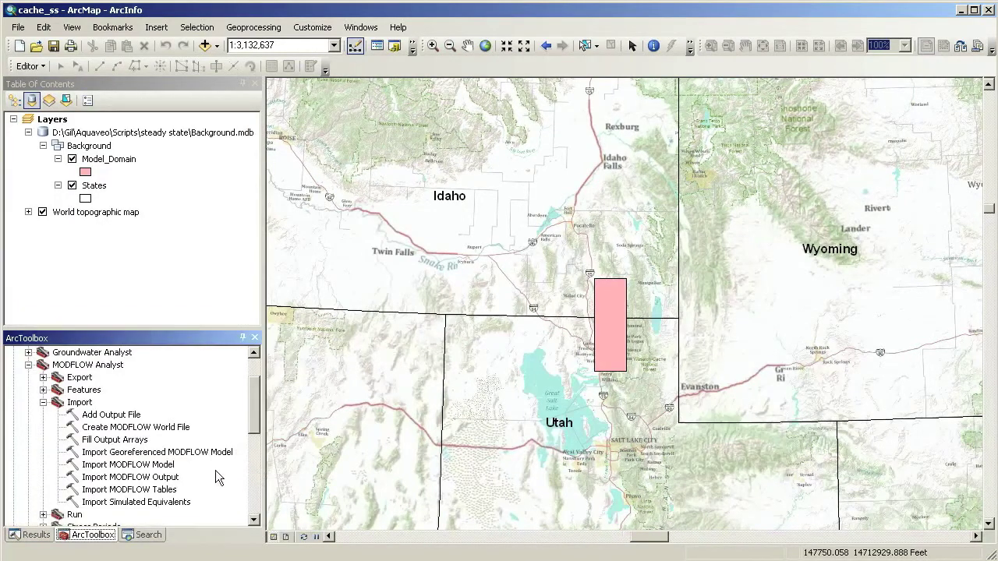
{"action": "double_click", "coordinate": [200, 454]}
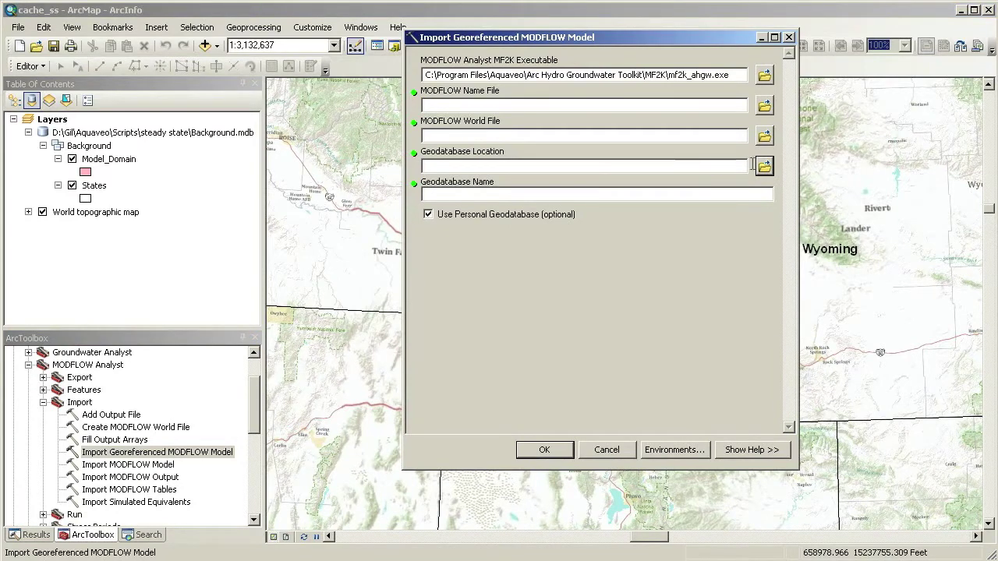
{"action": "left_click", "coordinate": [764, 105]}
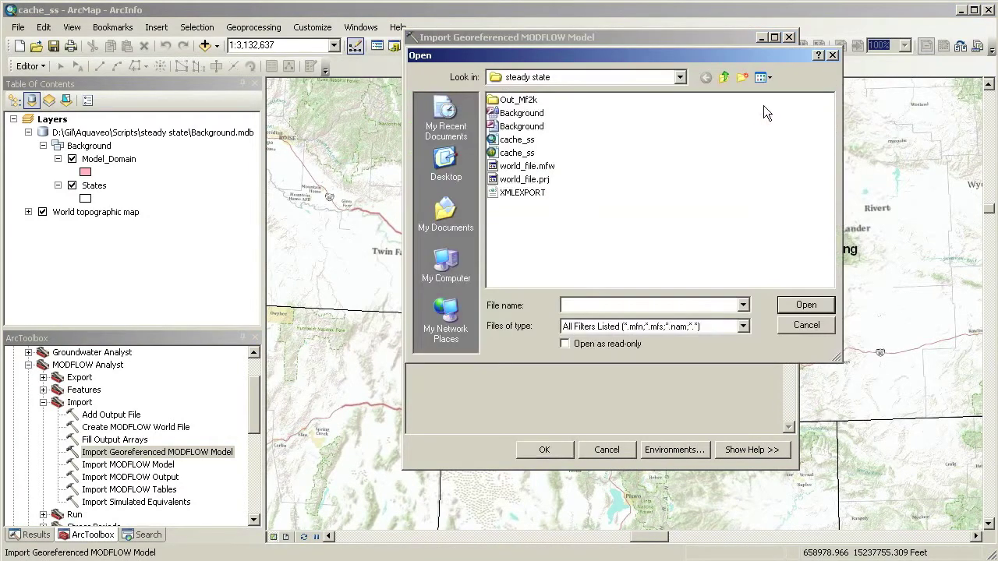
{"action": "double_click", "coordinate": [526, 103]}
{"action": "double_click", "coordinate": [527, 259]}
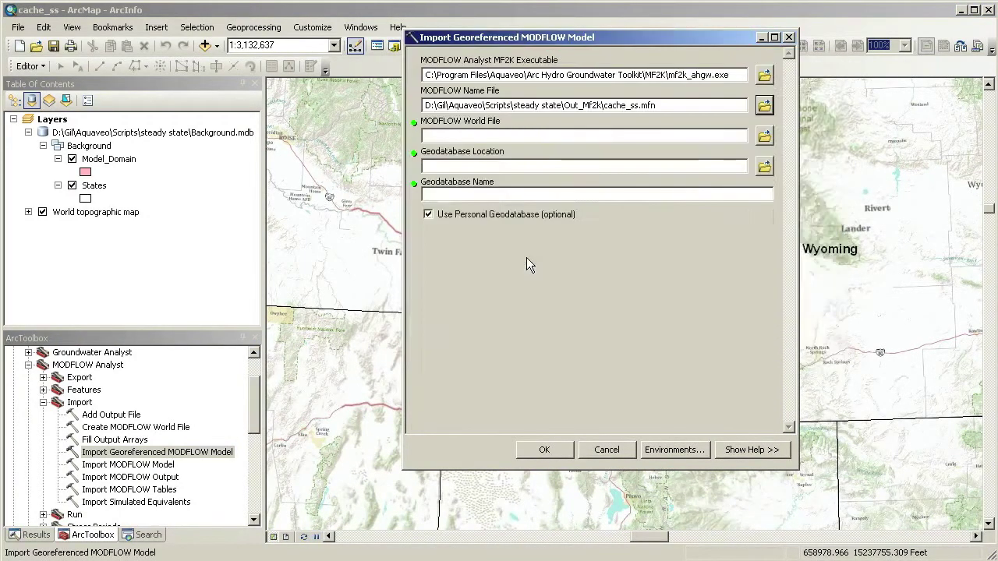
{"action": "left_click", "coordinate": [764, 138]}
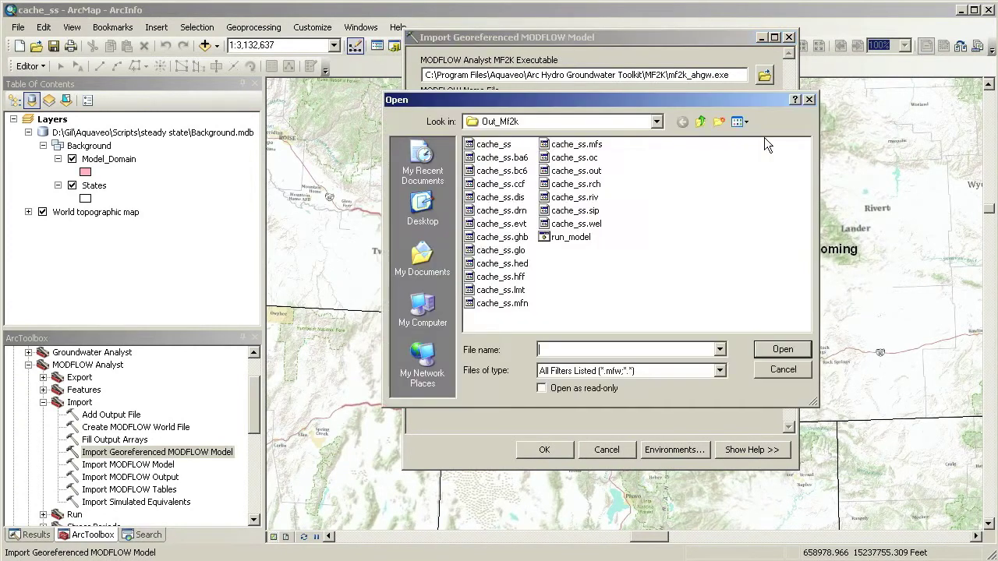
{"action": "left_click", "coordinate": [700, 121]}
{"action": "double_click", "coordinate": [501, 211]}
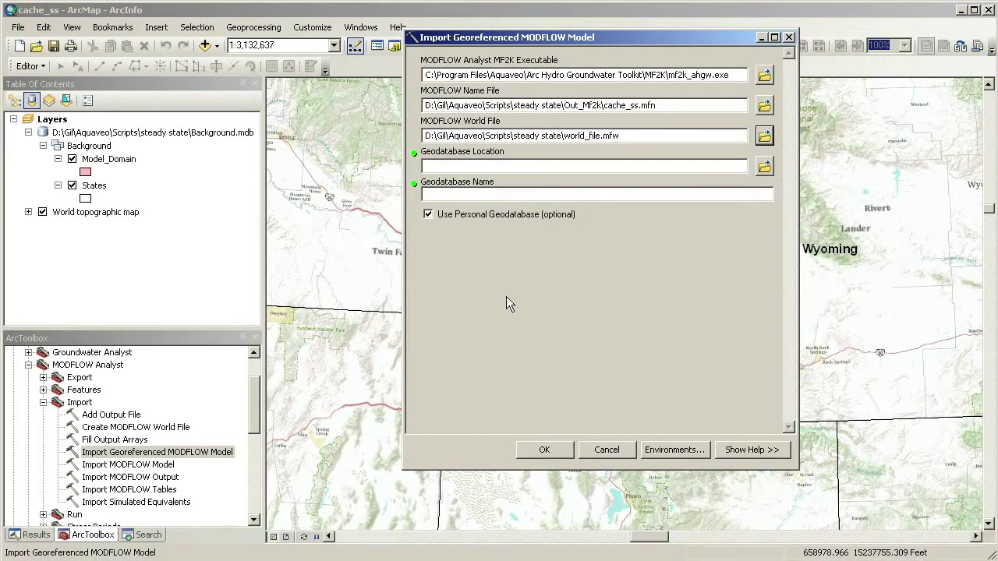
- Put a new Cache_ss geodatabase in the steady state folder and run the import
{"action": "left_click", "coordinate": [762, 166]}
{"action": "left_click", "coordinate": [636, 153]}
{"action": "left_click", "coordinate": [468, 171]}
{"action": "left_click", "coordinate": [743, 325]}
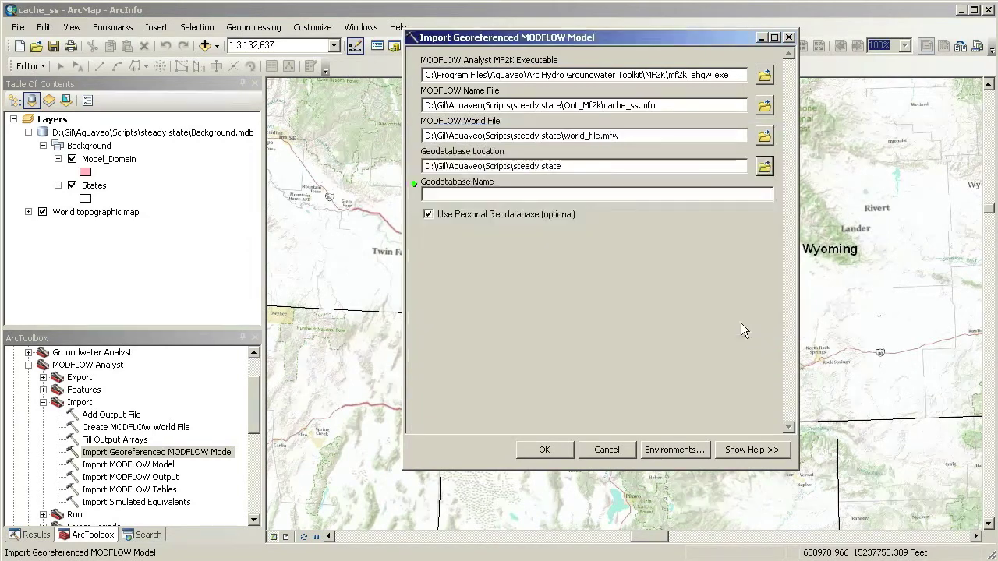
{"action": "left_click", "coordinate": [678, 192]}
{"action": "type", "text": "Cache_ss"}
{"action": "left_click", "coordinate": [544, 449]}
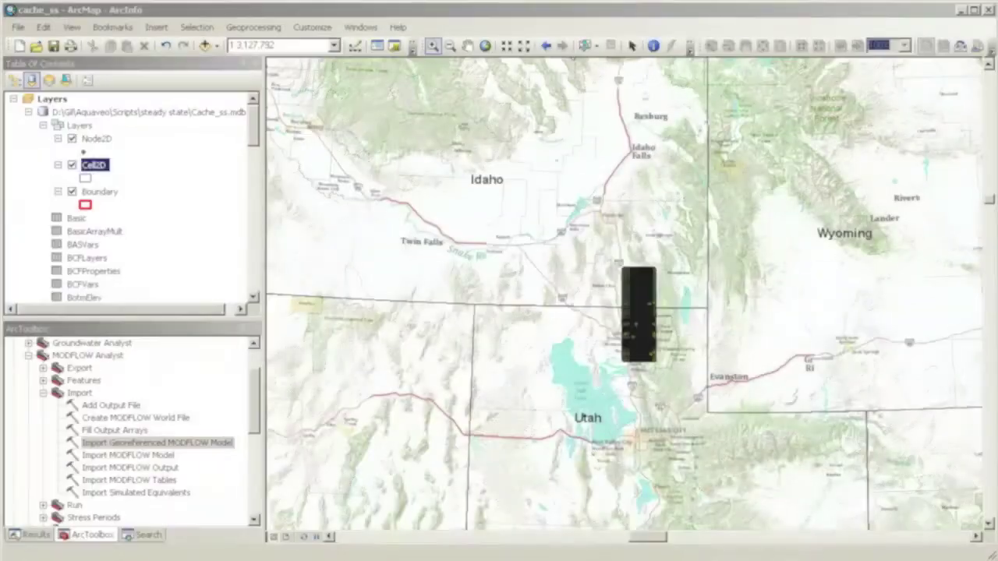
- Zoom to the Model bookmark, hide Node2D, then zoom out to the Model Boundary bookmark
{"action": "left_click", "coordinate": [112, 28]}
{"action": "left_click", "coordinate": [138, 115]}
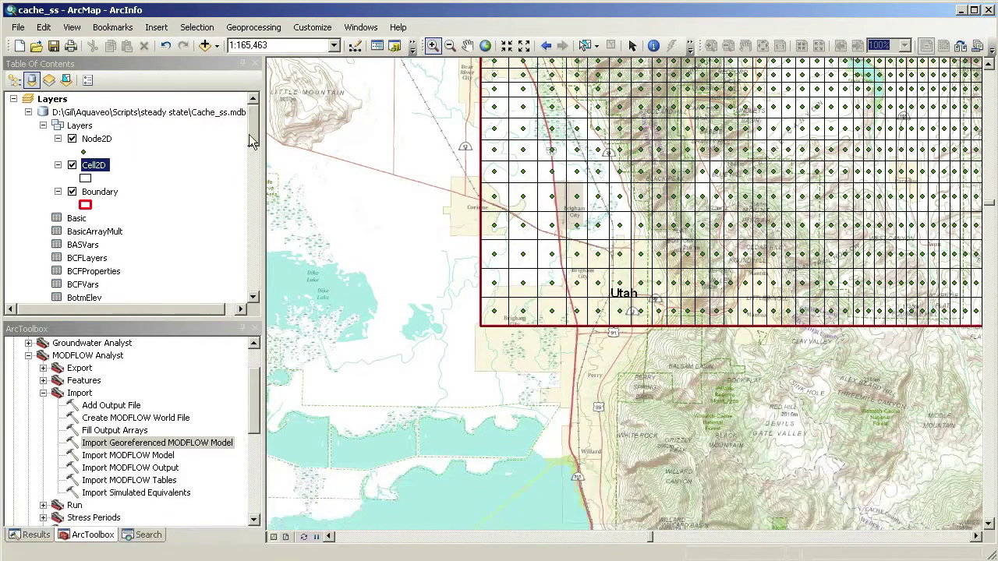
{"action": "left_click_drag", "start_coordinate": [252, 138], "coordinate": [252, 155]}
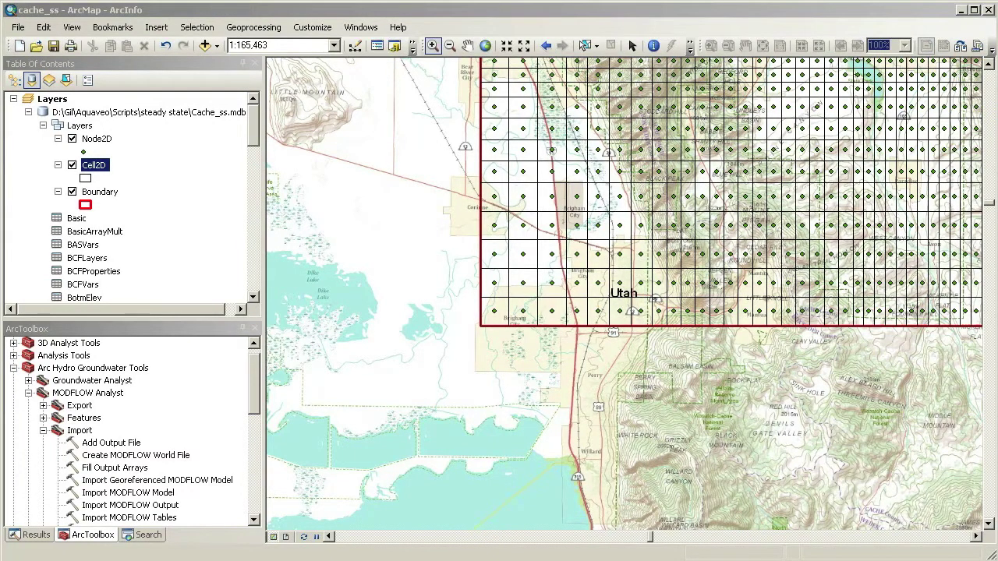
{"action": "left_click", "coordinate": [72, 138]}
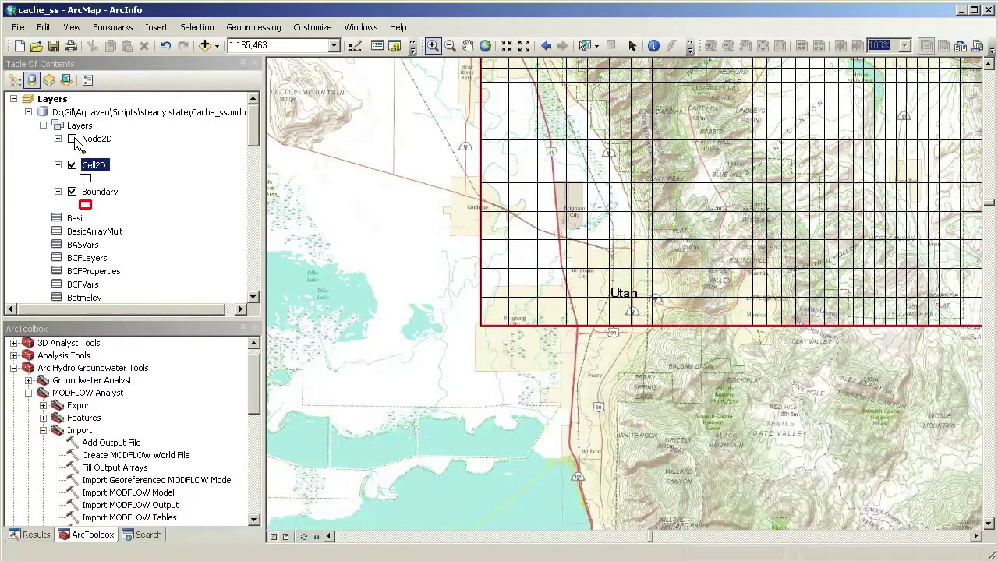
{"action": "left_click", "coordinate": [112, 27]}
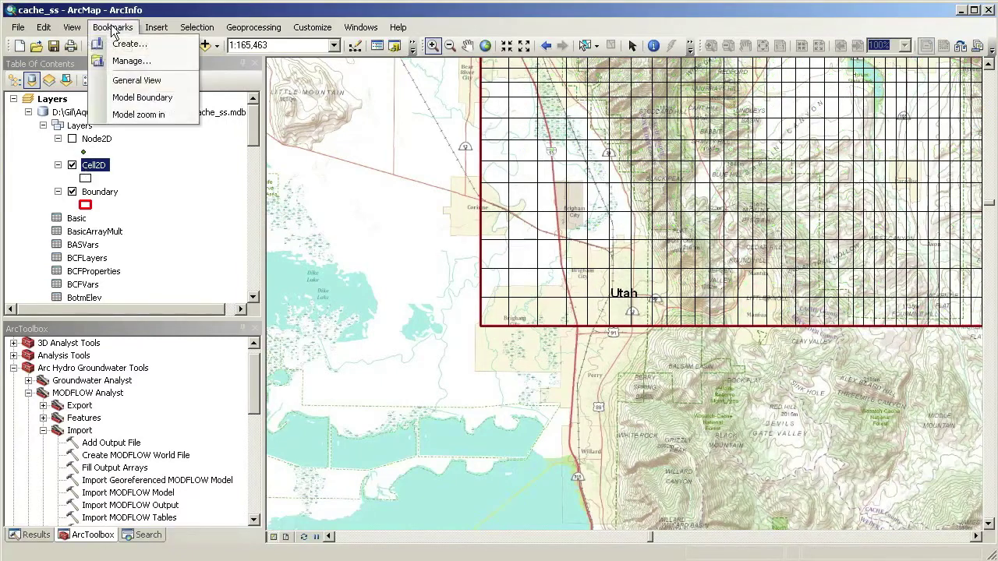
{"action": "left_click", "coordinate": [140, 97]}
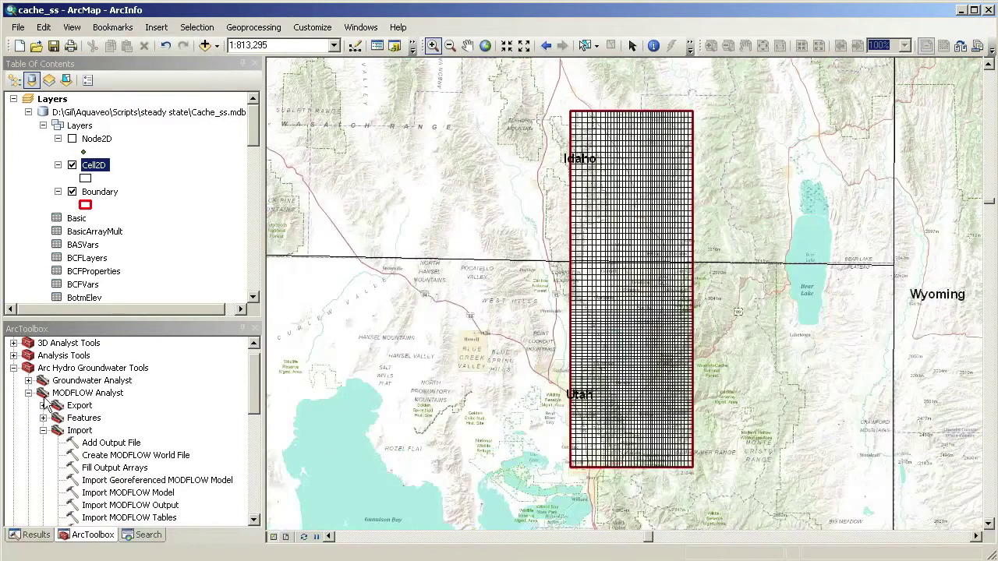
{"action": "left_click_drag", "start_coordinate": [253, 384], "coordinate": [247, 427]}
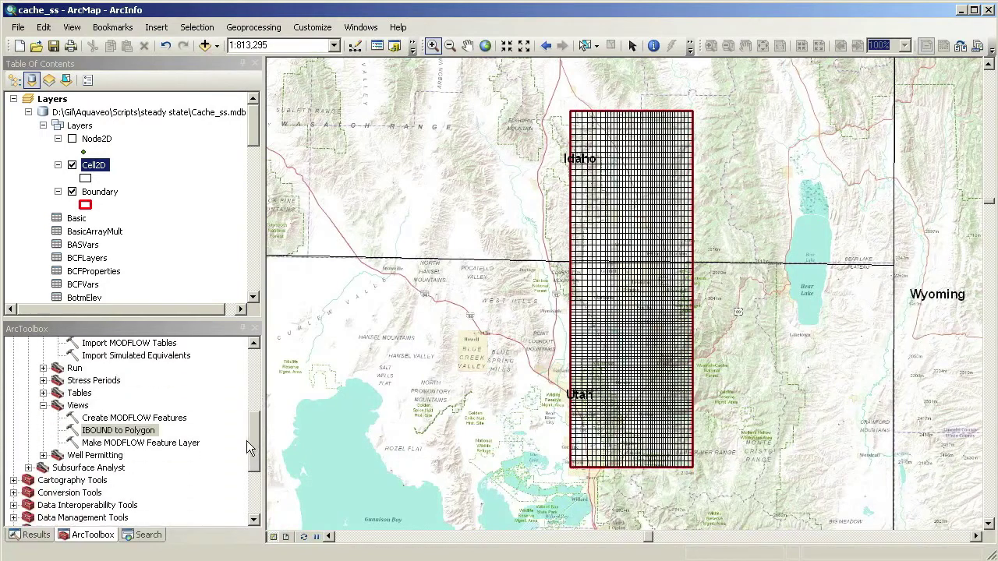
- Set the IBOUND to Polygon output to ActiveZones in Cache_ss.mdb's Layers dataset
{"action": "double_click", "coordinate": [139, 434]}
{"action": "left_click_drag", "start_coordinate": [526, 33], "coordinate": [502, 68]}
{"action": "left_click", "coordinate": [739, 226]}
{"action": "double_click", "coordinate": [468, 122]}
{"action": "left_click", "coordinate": [431, 149]}
{"action": "double_click", "coordinate": [431, 150]}
{"action": "double_click", "coordinate": [417, 121]}
{"action": "left_click", "coordinate": [465, 278]}
{"action": "type", "text": "ActiveZones"}
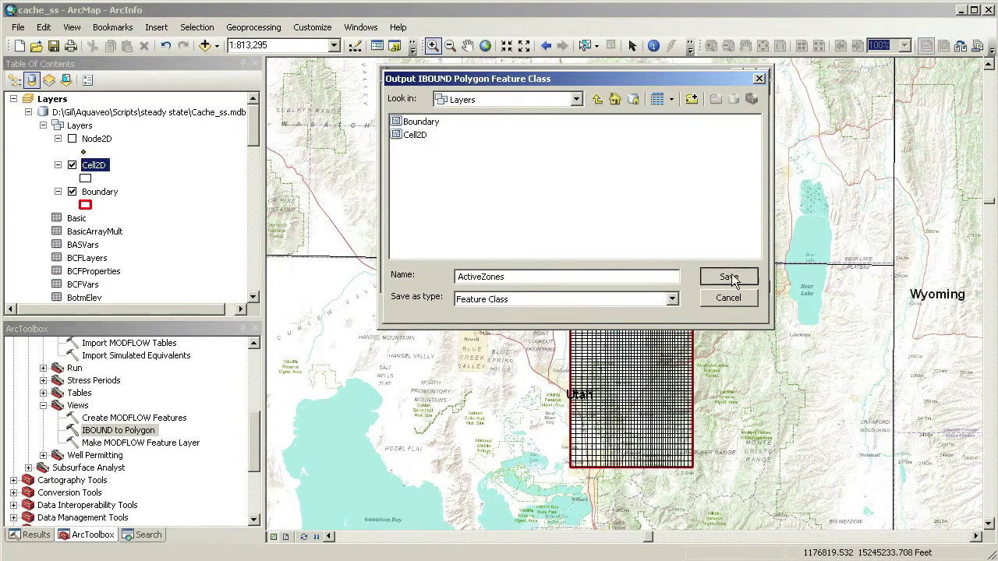
{"action": "left_click", "coordinate": [727, 278]}
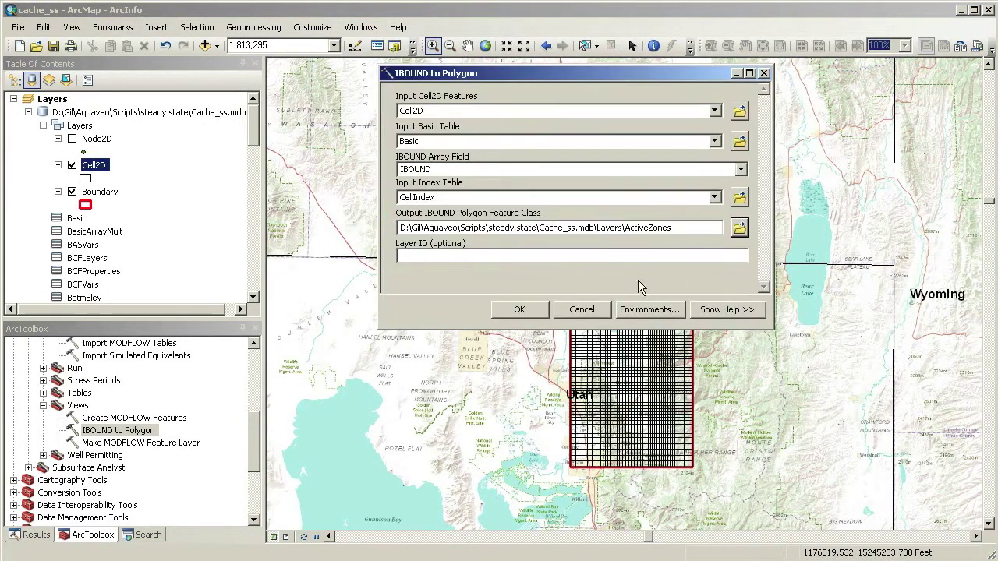
- Run the IBOUND to Polygon conversion and open the new ActiveZones layer's properties
{"action": "left_click", "coordinate": [527, 311]}
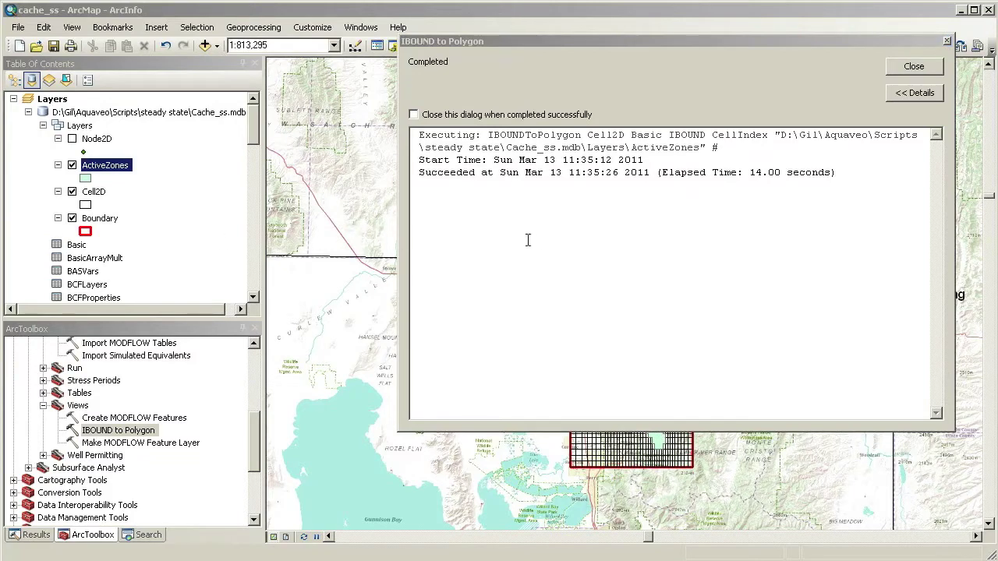
{"action": "left_click", "coordinate": [908, 68]}
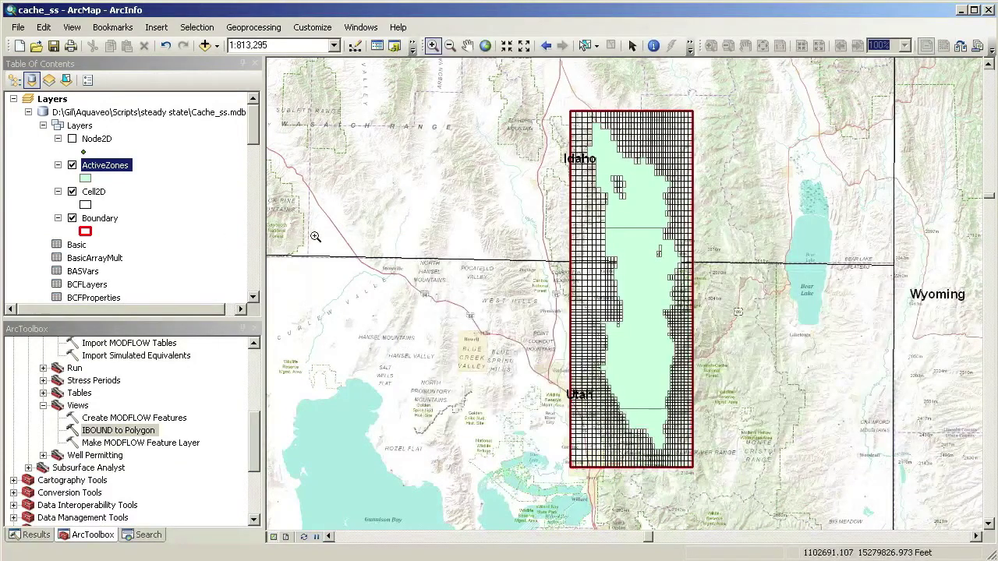
{"action": "double_click", "coordinate": [105, 166]}
- Symbolize ActiveZones with unique values of CellIndex_K, adding all values
{"action": "left_click", "coordinate": [435, 115]}
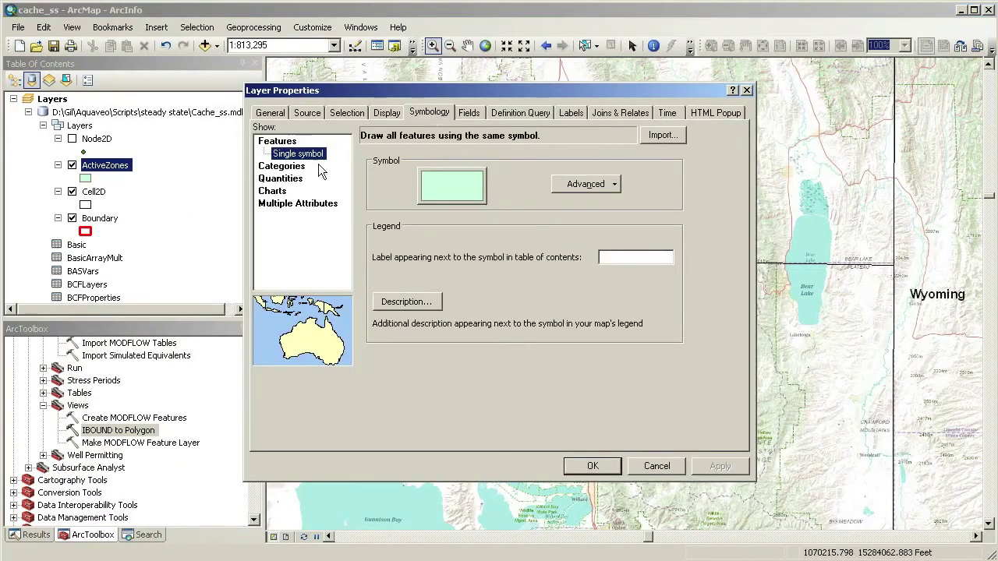
{"action": "left_click", "coordinate": [293, 167]}
{"action": "left_click", "coordinate": [400, 168]}
{"action": "left_click", "coordinate": [394, 185]}
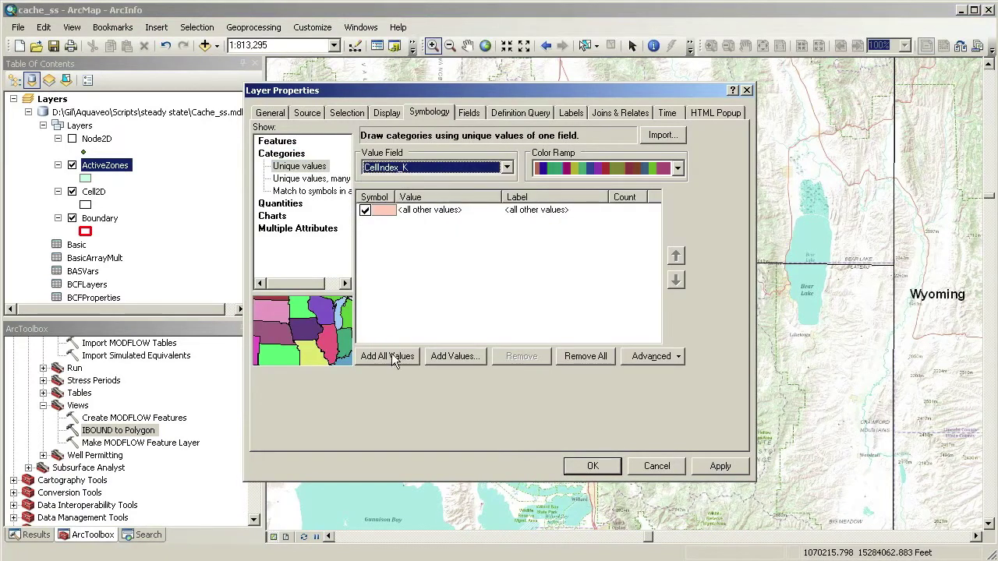
{"action": "left_click", "coordinate": [387, 356]}
{"action": "left_click", "coordinate": [594, 466]}
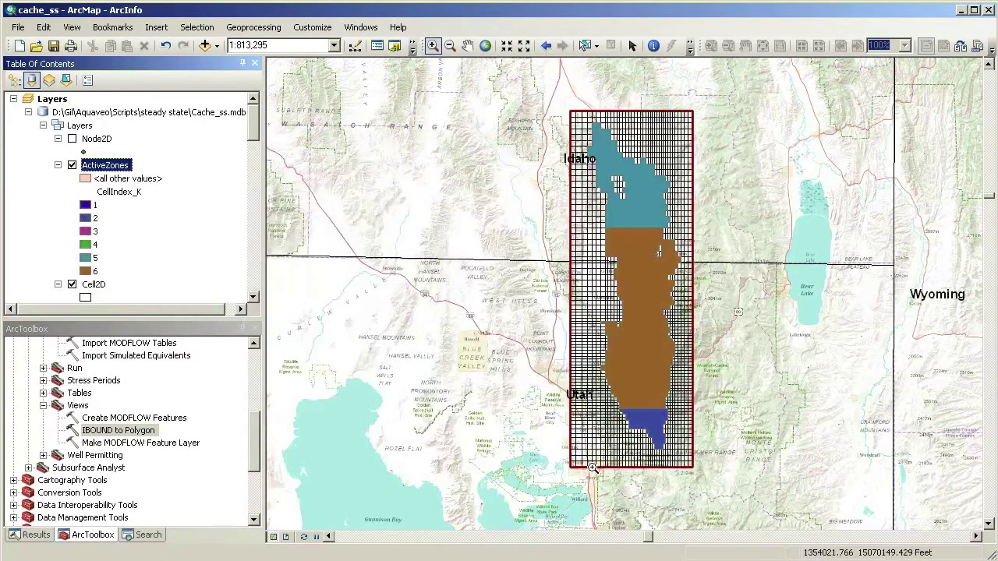
- Show the MODFLOW Analyst toolbar and dock it with the other toolbars
{"action": "left_click", "coordinate": [433, 45]}
{"action": "right_click", "coordinate": [435, 29]}
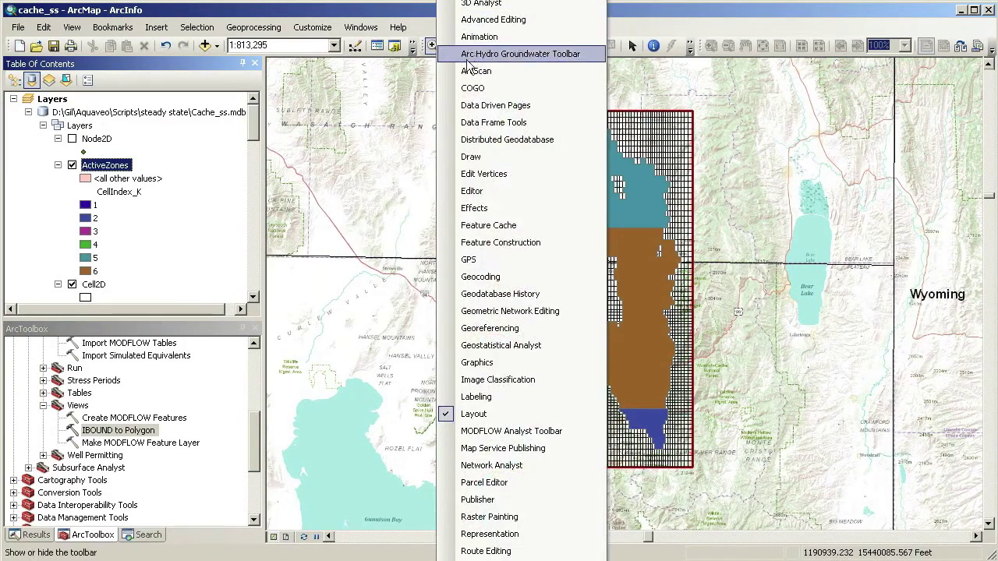
{"action": "left_click", "coordinate": [472, 434]}
{"action": "left_click_drag", "start_coordinate": [357, 148], "coordinate": [467, 68]}
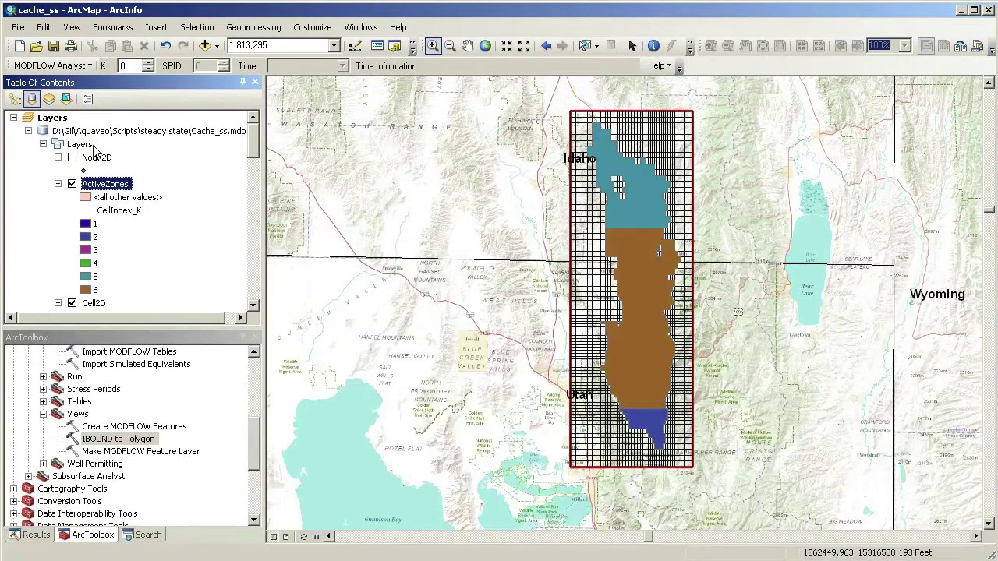
- Step the K spinner up through model layers 1–6 and back down to compare active zones
{"action": "left_click", "coordinate": [148, 62]}
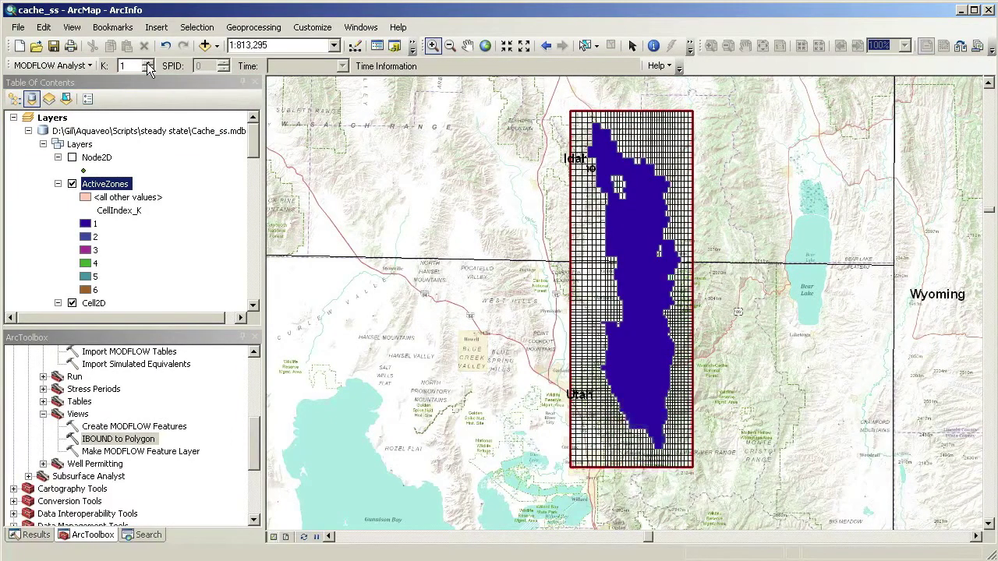
{"action": "left_click", "coordinate": [148, 62]}
{"action": "left_click", "coordinate": [148, 62]}
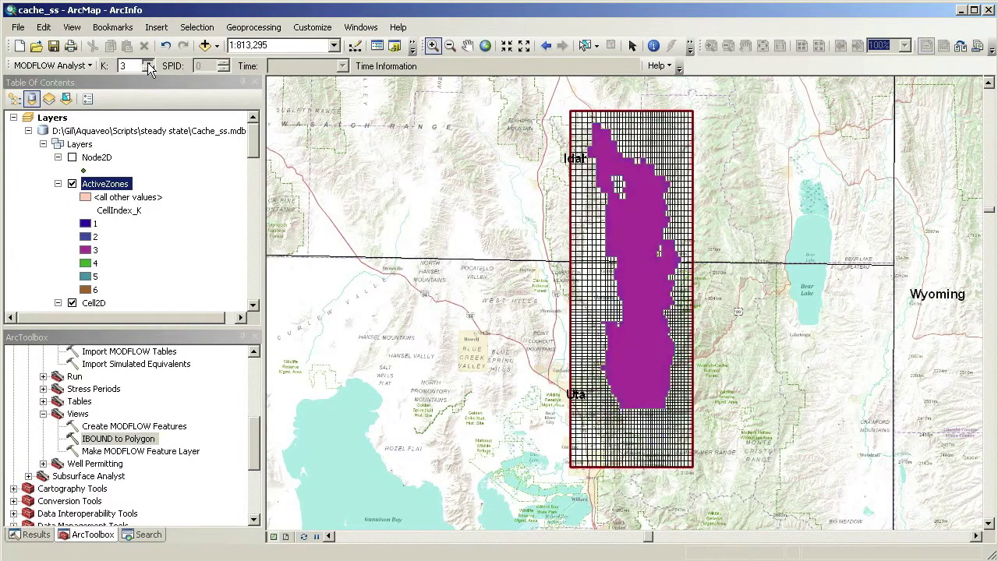
{"action": "left_click", "coordinate": [148, 63]}
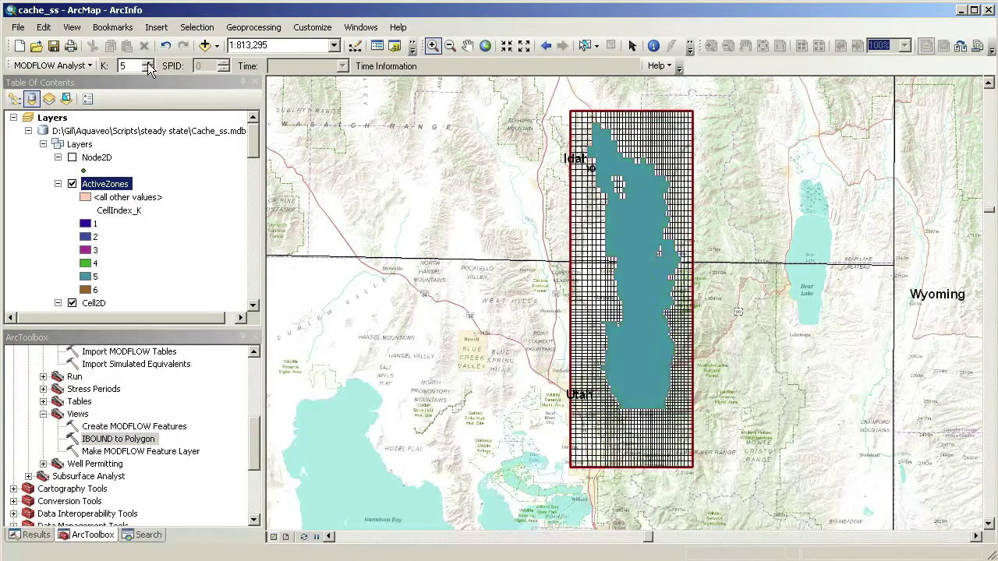
{"action": "left_click", "coordinate": [147, 62]}
{"action": "left_click", "coordinate": [147, 68]}
{"action": "left_click", "coordinate": [148, 68]}
{"action": "left_click", "coordinate": [148, 68]}
{"action": "left_click", "coordinate": [147, 68]}
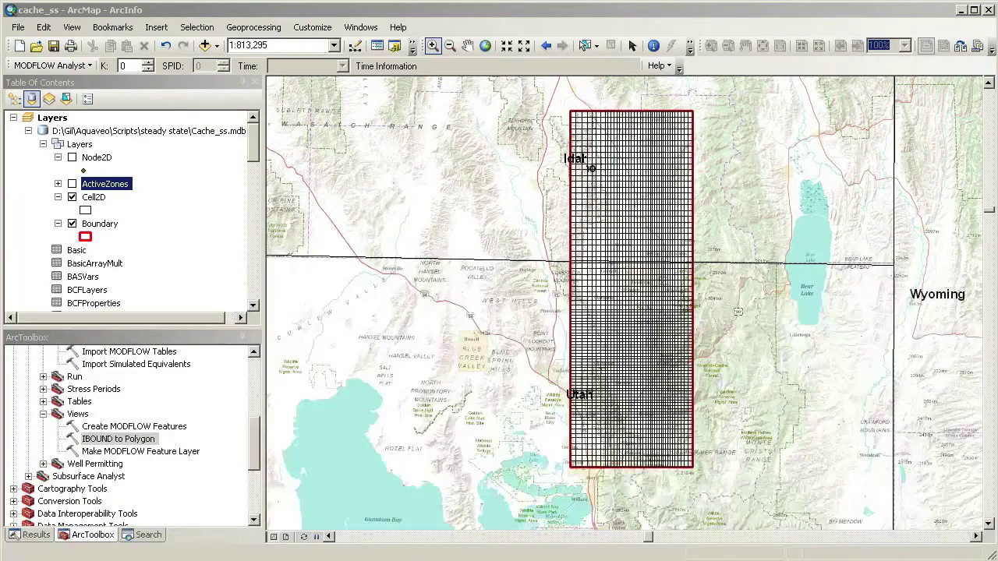
- Make a MODFLOW feature layer named VCont from Cell2D and the BCFProperties Vcont field
{"action": "left_click", "coordinate": [173, 455]}
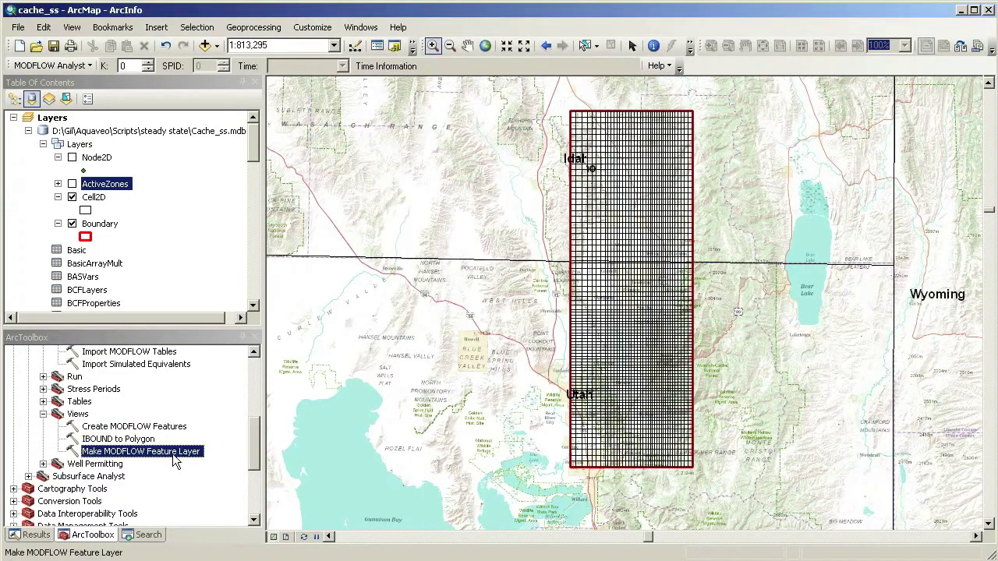
{"action": "double_click", "coordinate": [175, 459]}
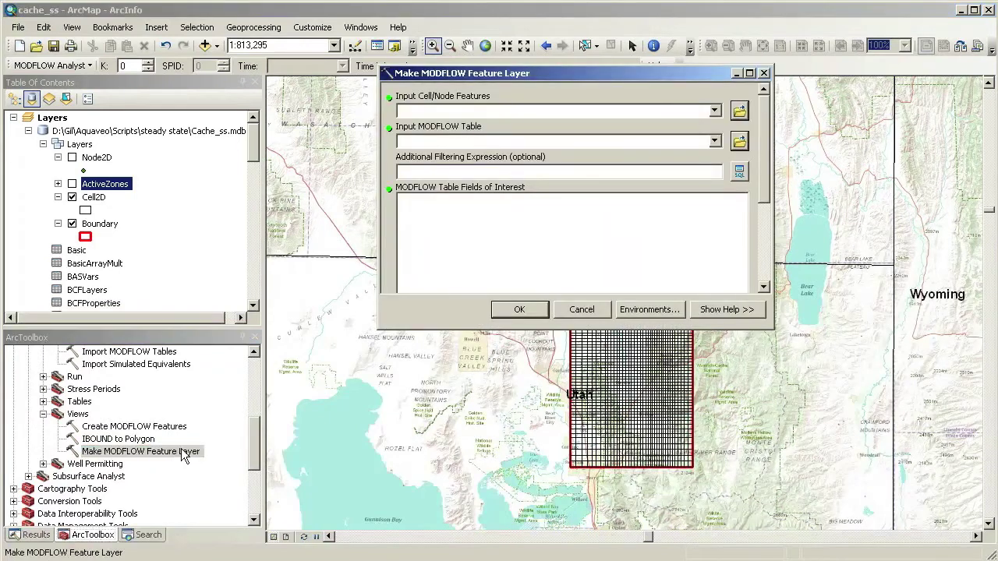
{"action": "left_click_drag", "start_coordinate": [495, 329], "coordinate": [493, 487]}
{"action": "left_click", "coordinate": [714, 110]}
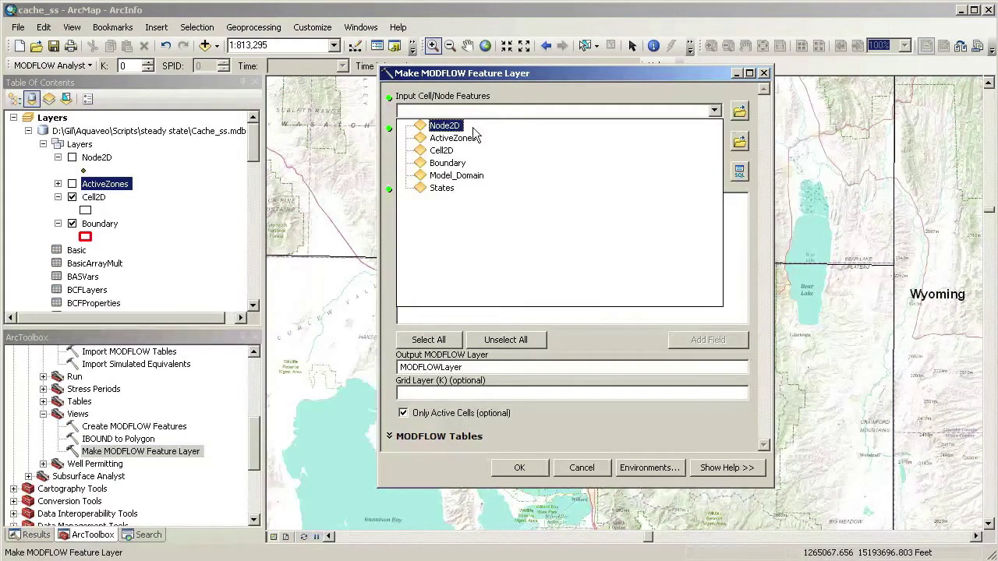
{"action": "left_click", "coordinate": [442, 153]}
{"action": "left_click", "coordinate": [715, 141]}
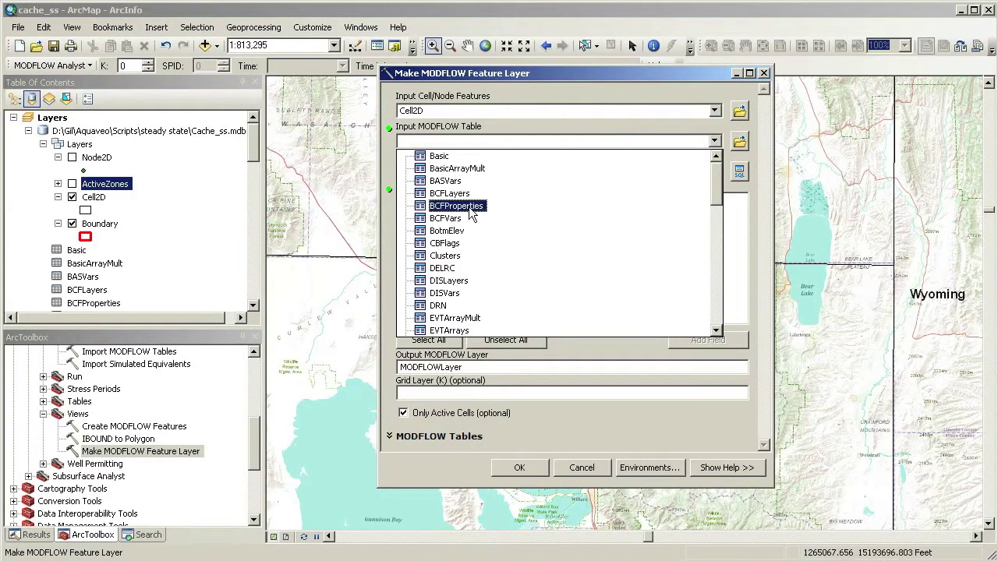
{"action": "left_click", "coordinate": [443, 206]}
{"action": "left_click", "coordinate": [407, 253]}
{"action": "left_click_drag", "start_coordinate": [463, 367], "coordinate": [354, 366]}
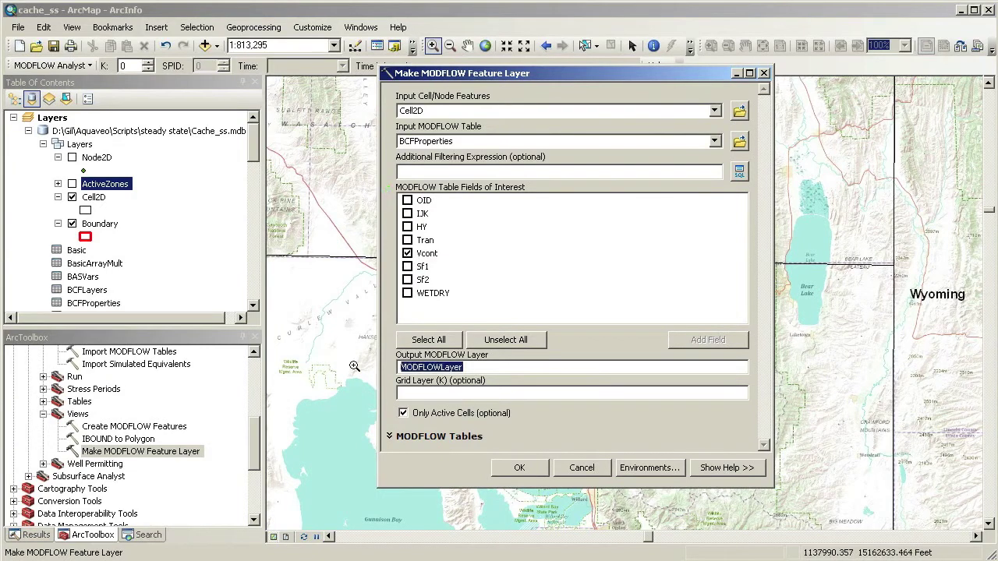
{"action": "type", "text": "VCont"}
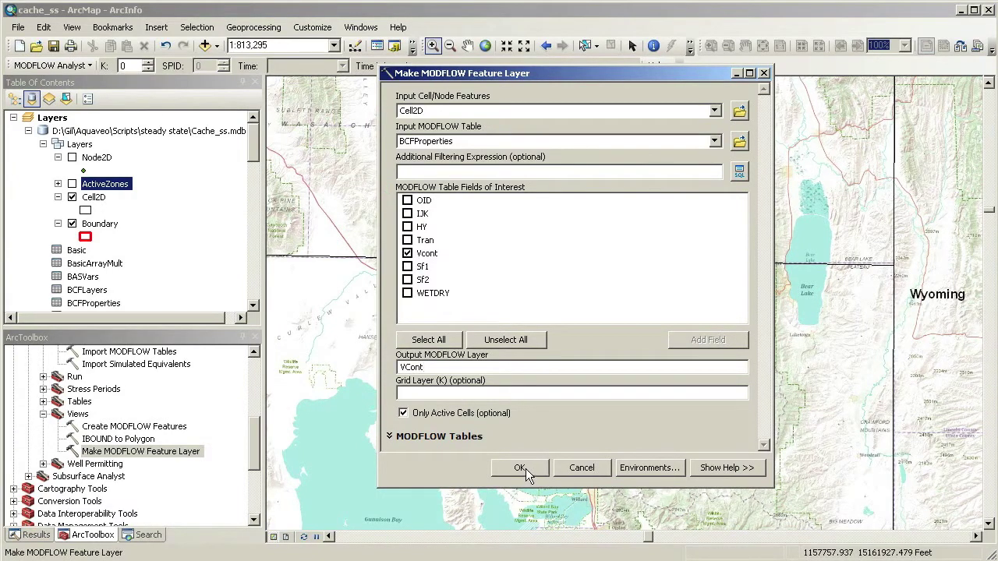
{"action": "left_click", "coordinate": [521, 467]}
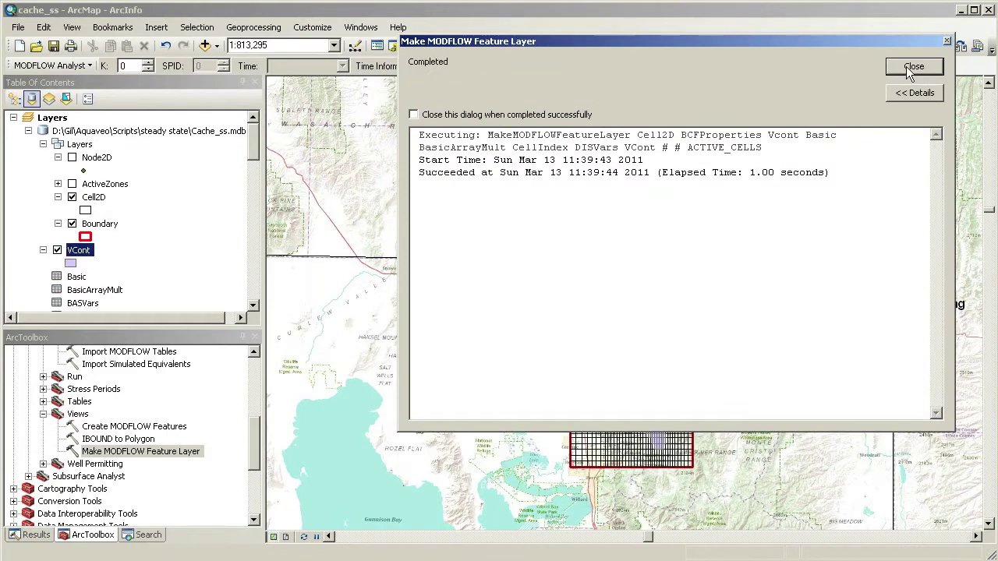
{"action": "left_click", "coordinate": [906, 66]}
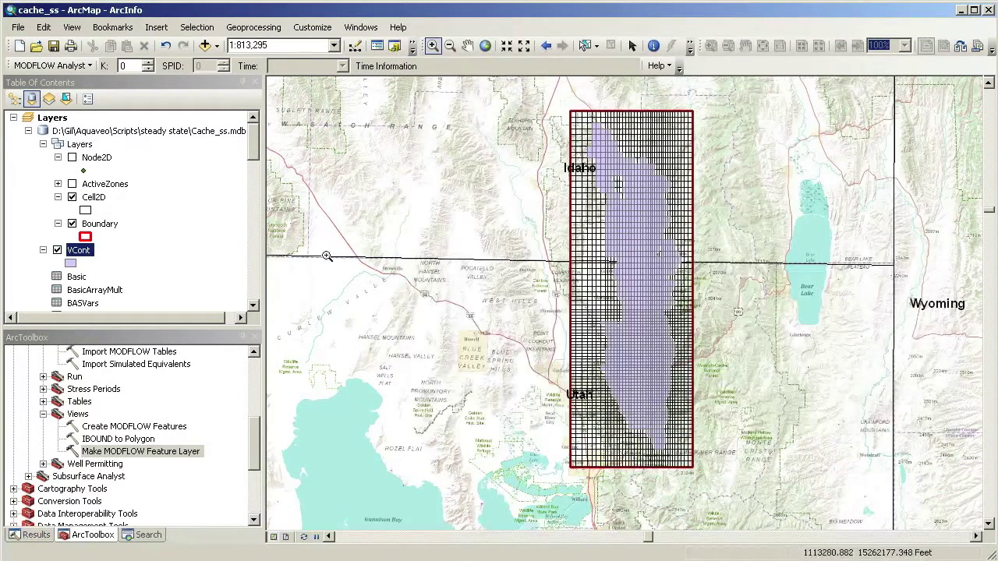
- Symbolize VCont with graduated colours on BCFProperties.Vcont using 10 classes
{"action": "double_click", "coordinate": [82, 247]}
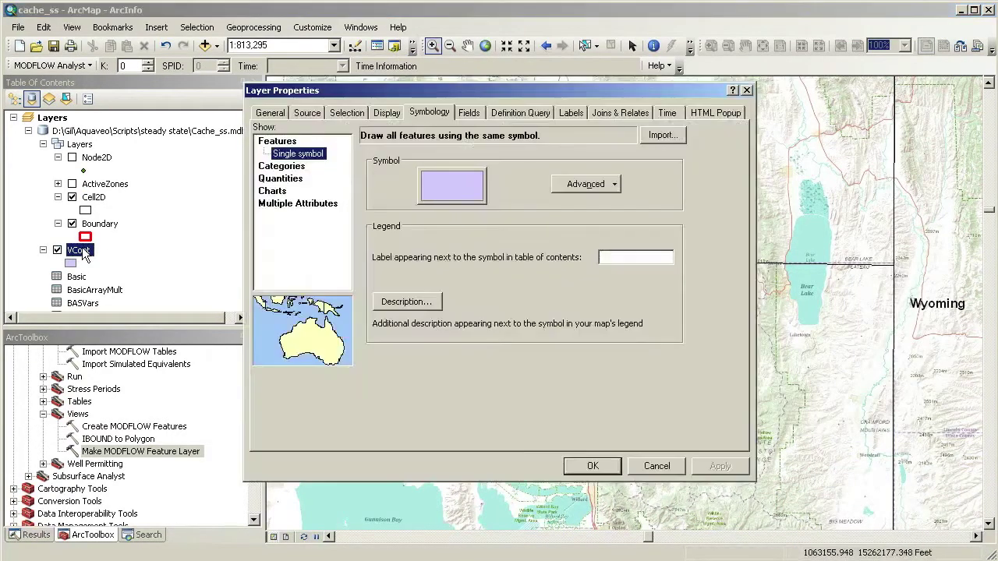
{"action": "left_click", "coordinate": [293, 178]}
{"action": "left_click", "coordinate": [458, 166]}
{"action": "left_click", "coordinate": [459, 212]}
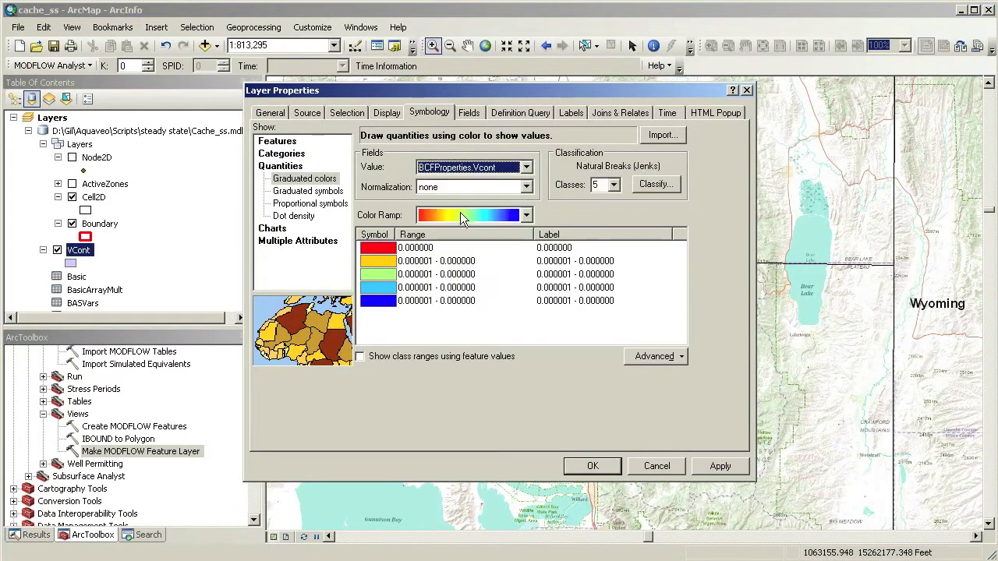
{"action": "left_click", "coordinate": [614, 185]}
{"action": "left_click", "coordinate": [599, 276]}
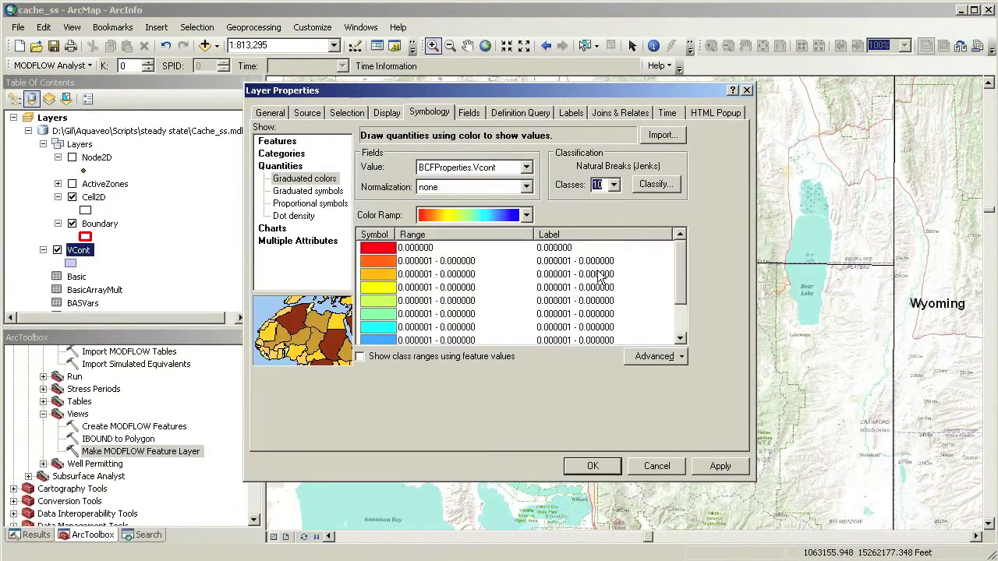
{"action": "left_click", "coordinate": [586, 466]}
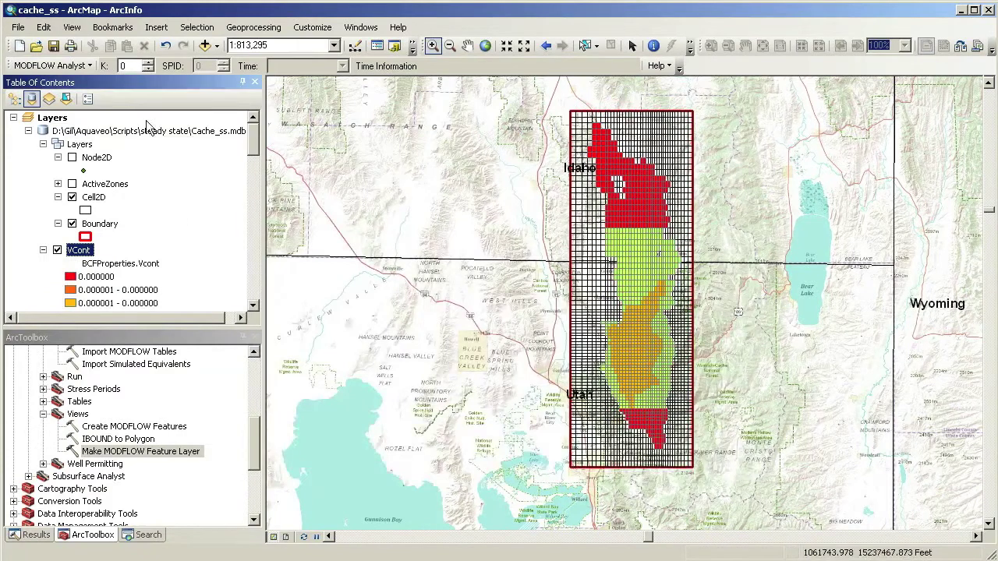
- Step the K spinner through model layers up to 6 to compare VCont values
{"action": "left_click", "coordinate": [151, 68]}
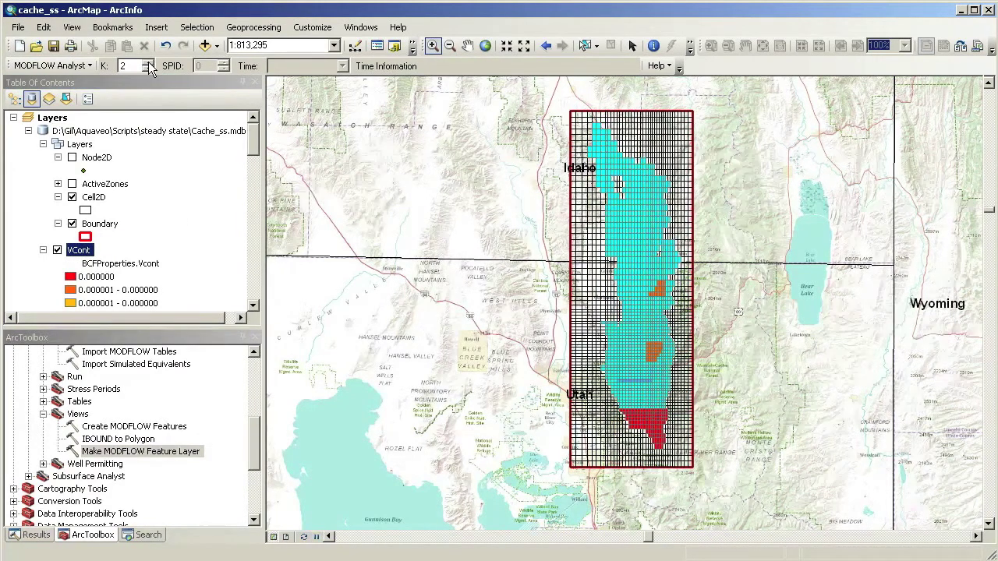
{"action": "left_click", "coordinate": [151, 68]}
{"action": "left_click", "coordinate": [151, 68]}
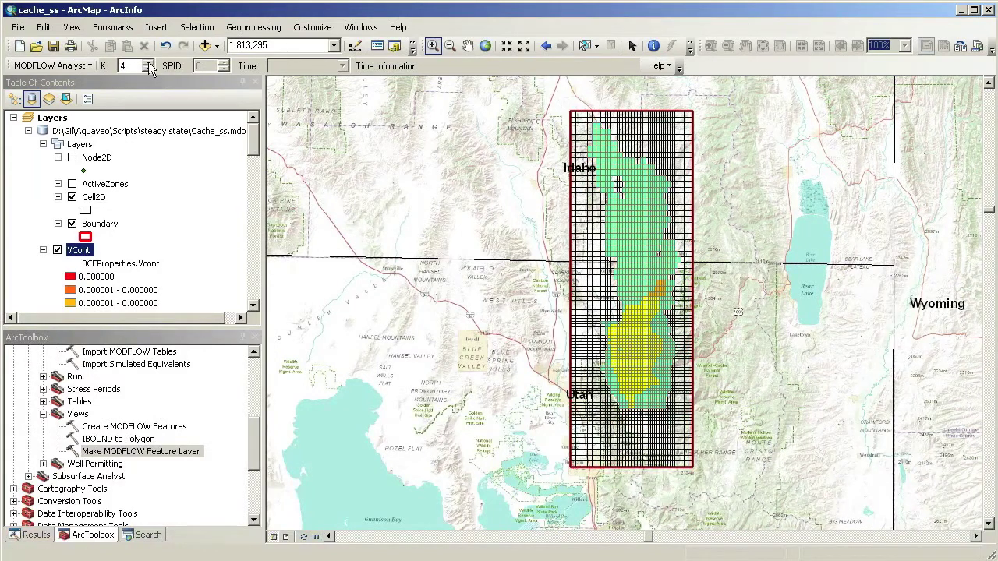
{"action": "left_click", "coordinate": [151, 68]}
{"action": "left_click", "coordinate": [150, 68]}
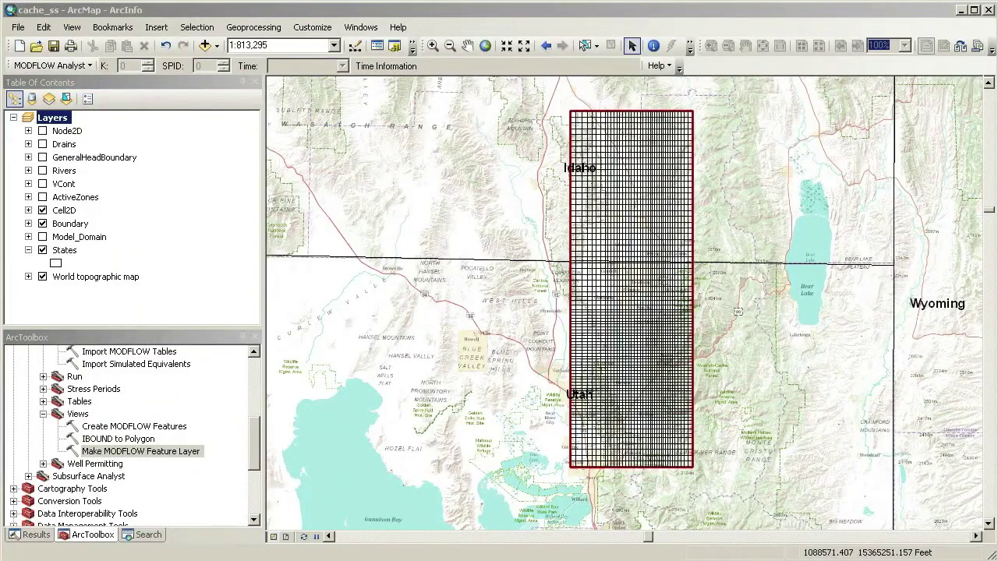
- Make a MODFLOW feature layer named Recharge from Cell2D and the RCHArrays table
{"action": "double_click", "coordinate": [155, 450]}
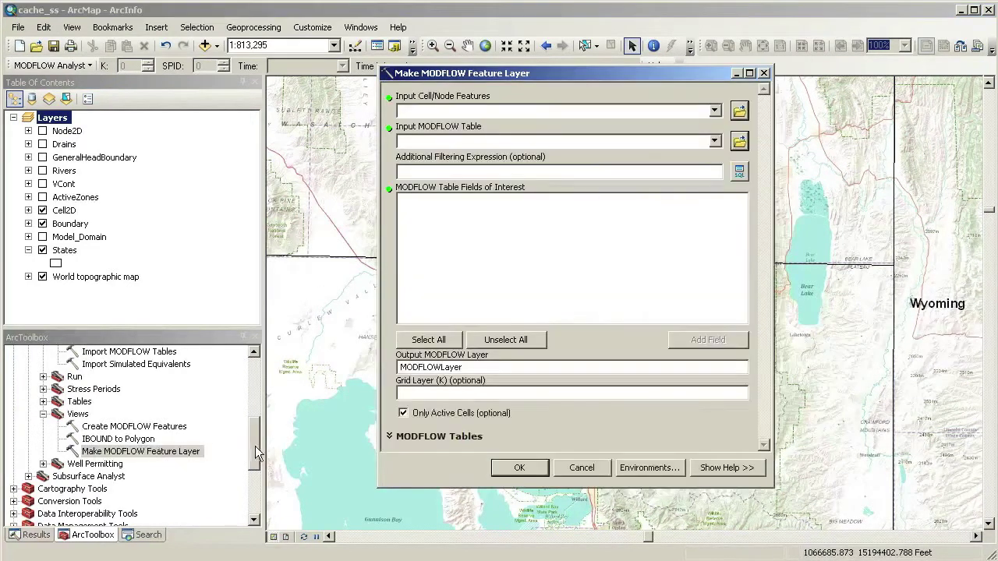
{"action": "left_click", "coordinate": [719, 113]}
{"action": "left_click", "coordinate": [449, 238]}
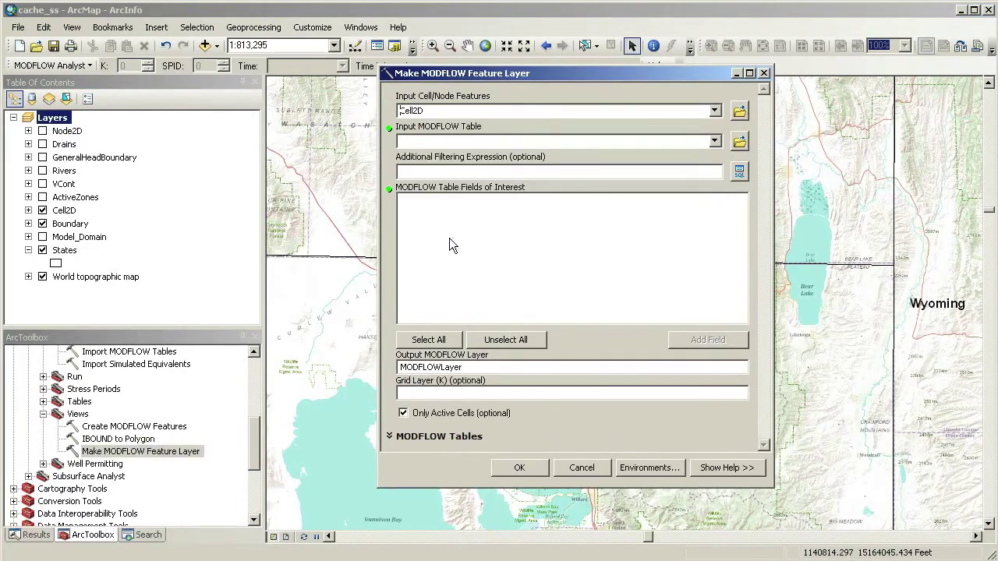
{"action": "left_click", "coordinate": [715, 141]}
{"action": "key", "text": "r"}
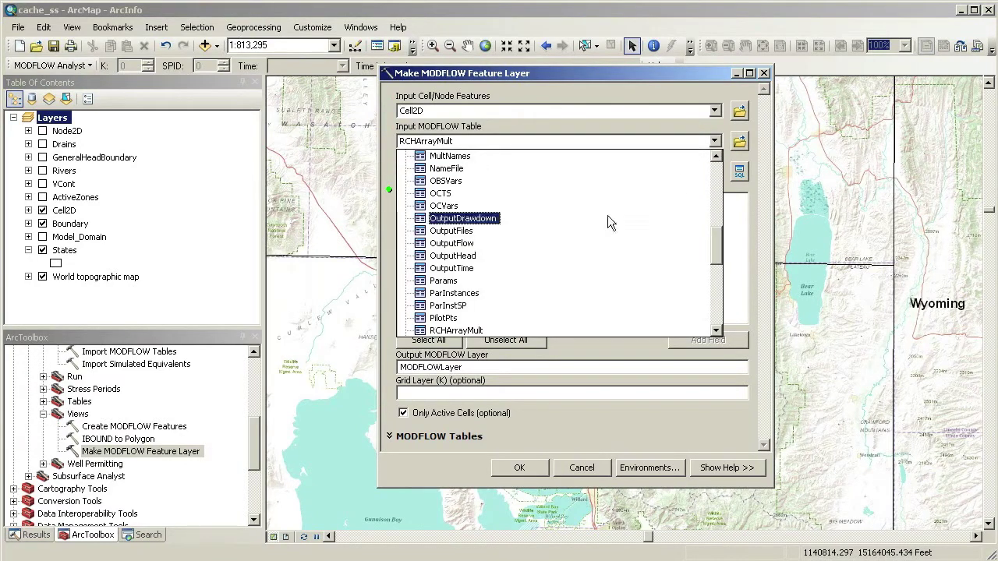
{"action": "scroll", "coordinate": [527, 335], "scroll_direction": "down", "scroll_amount": 1}
{"action": "left_click", "coordinate": [452, 306]}
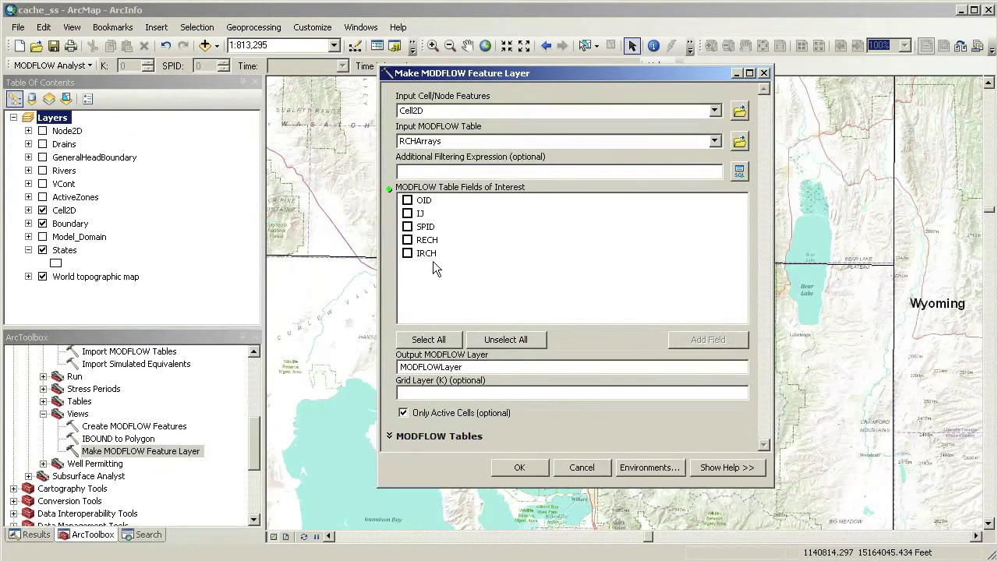
{"action": "double_click", "coordinate": [477, 369]}
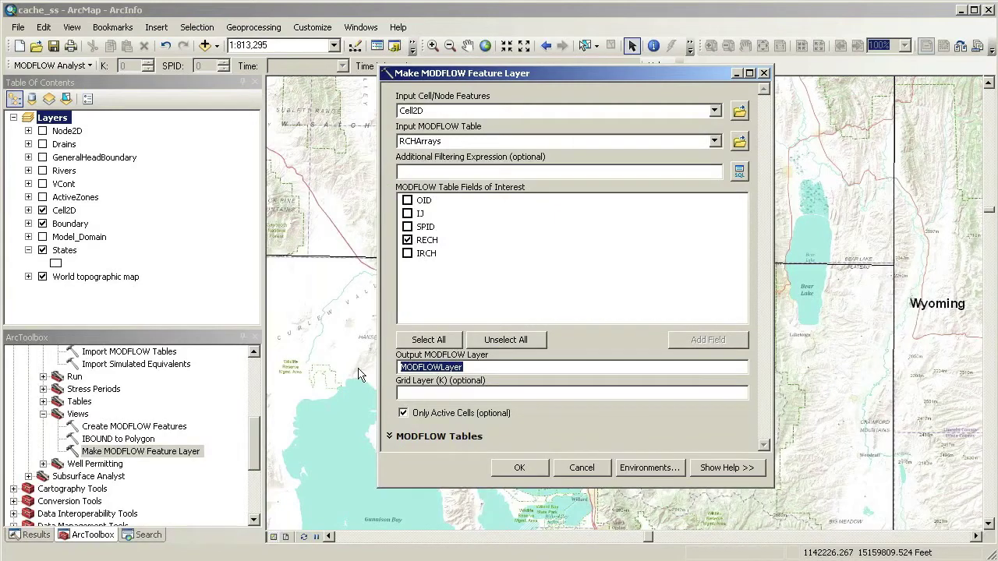
{"action": "type", "text": "Recharge"}
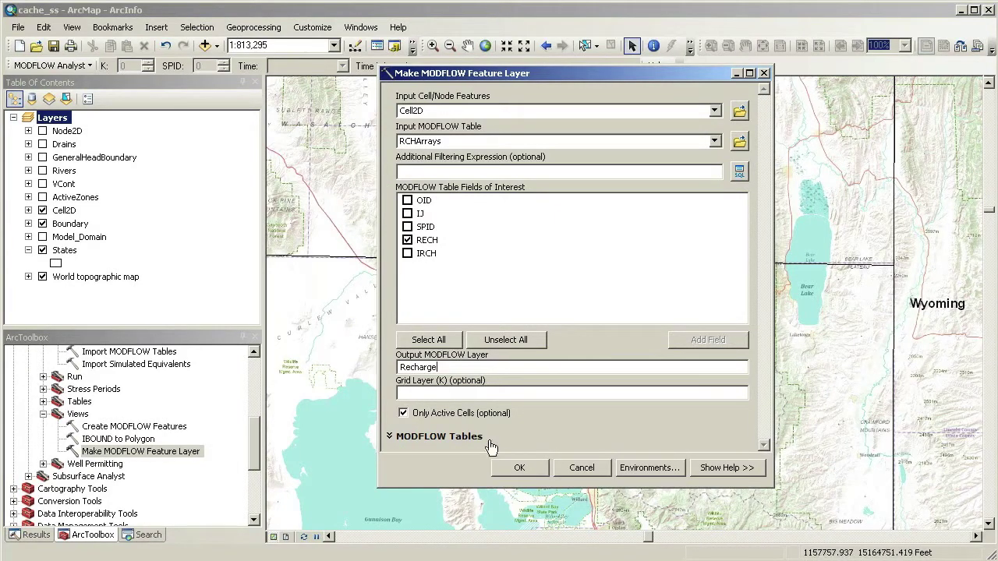
{"action": "left_click", "coordinate": [518, 468]}
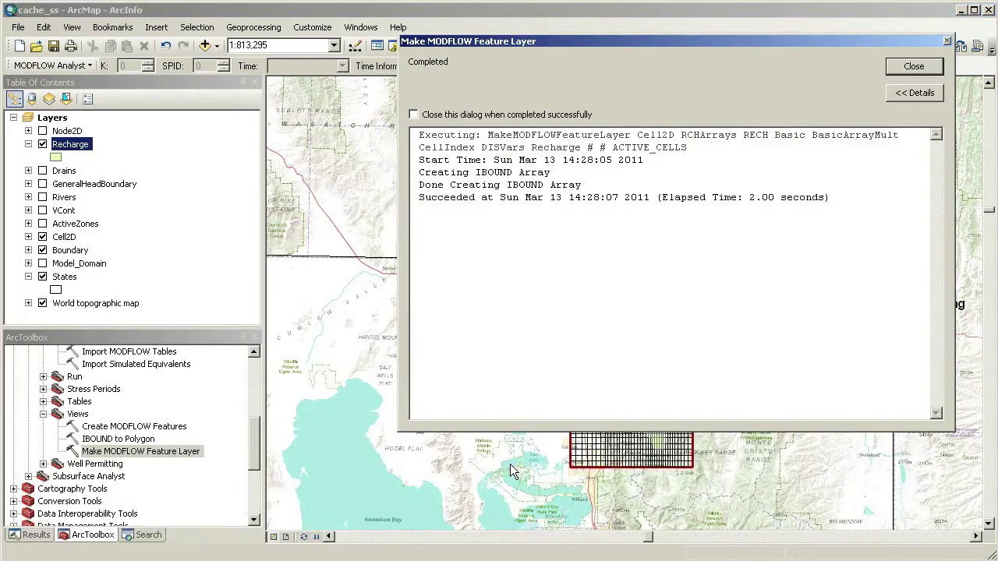
{"action": "left_click", "coordinate": [912, 66]}
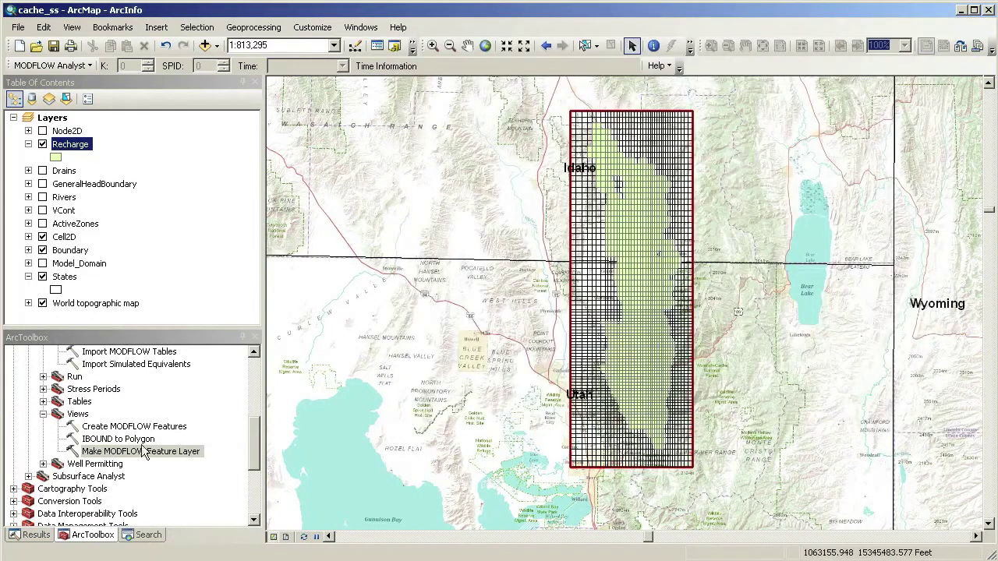
- Symbolize Recharge with graduated colours on RCHArrays.RECH in 9 classes, collapsing its legend
{"action": "double_click", "coordinate": [74, 148]}
{"action": "left_click", "coordinate": [296, 181]}
{"action": "left_click", "coordinate": [490, 166]}
{"action": "left_click", "coordinate": [507, 212]}
{"action": "left_click", "coordinate": [614, 187]}
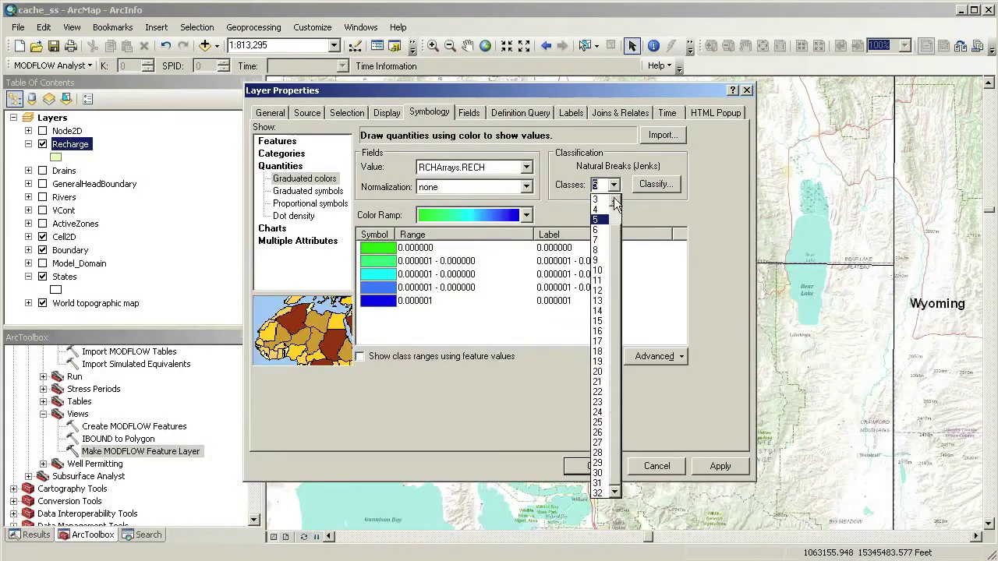
{"action": "left_click", "coordinate": [601, 273]}
{"action": "left_click", "coordinate": [603, 468]}
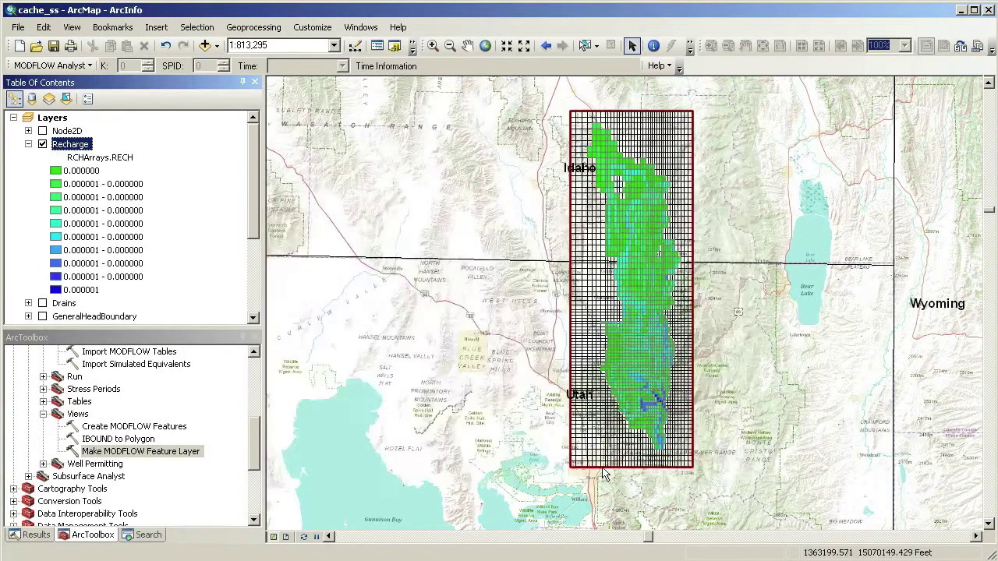
{"action": "left_click", "coordinate": [28, 144]}
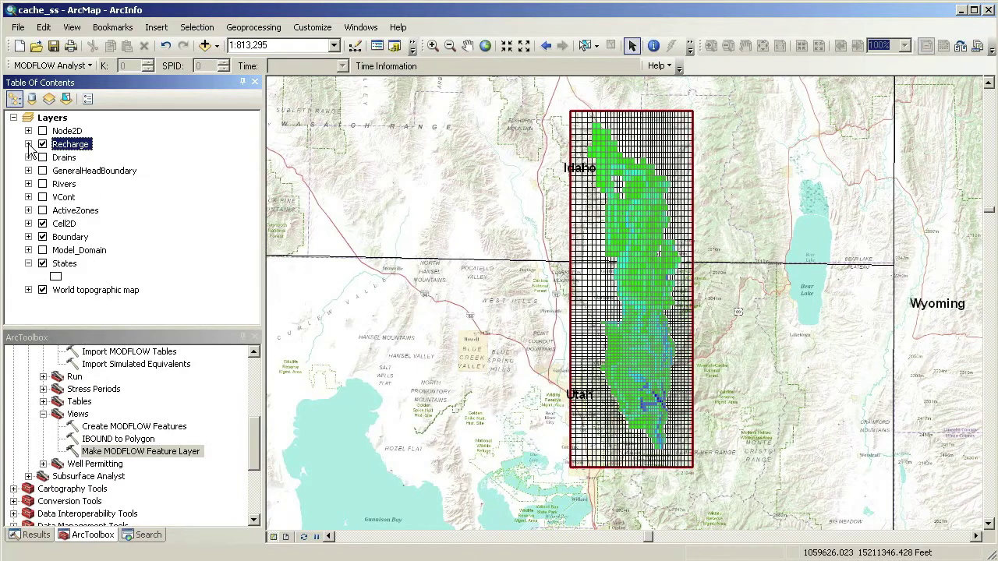
- Hide Recharge, then briefly show and hide Drains, GeneralHeadBoundary and Rivers in turn
{"action": "left_click", "coordinate": [43, 145]}
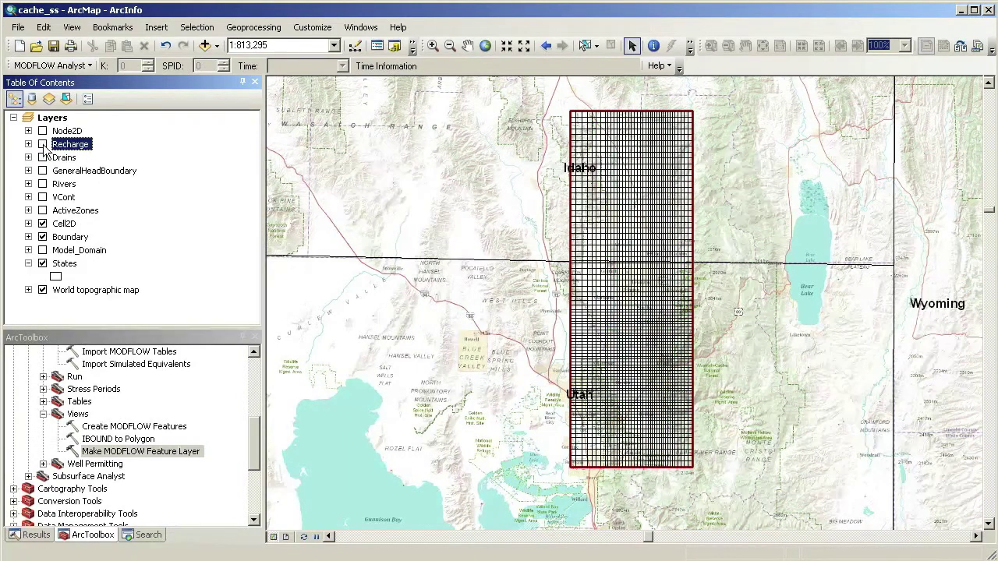
{"action": "left_click", "coordinate": [43, 158]}
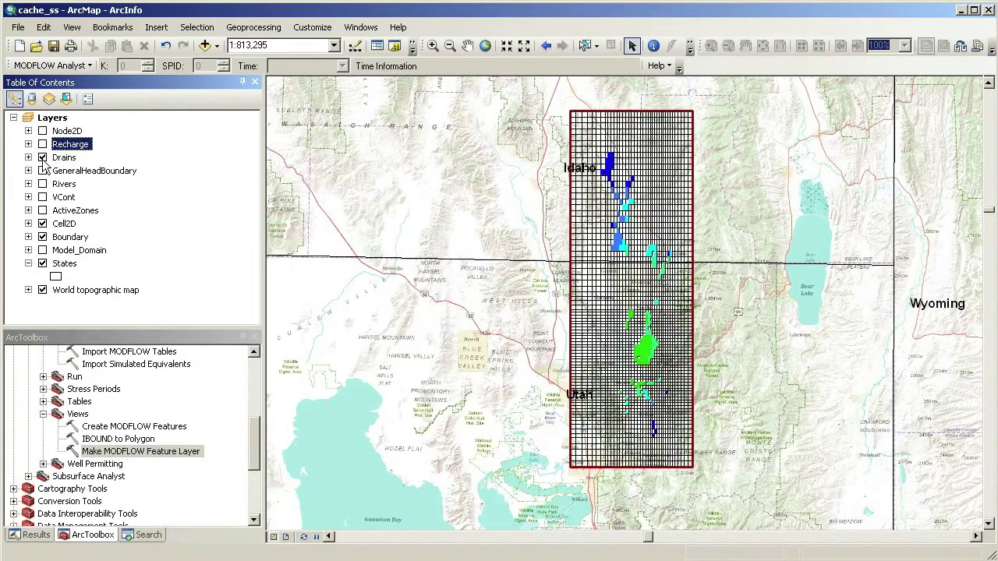
{"action": "left_click", "coordinate": [43, 159]}
{"action": "left_click", "coordinate": [43, 171]}
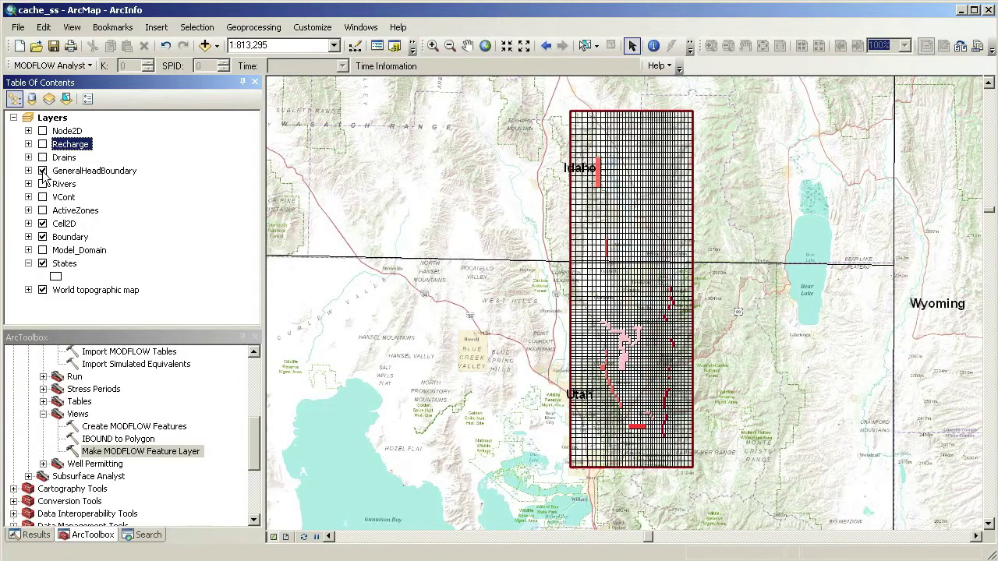
{"action": "left_click", "coordinate": [43, 172]}
{"action": "left_click", "coordinate": [43, 185]}
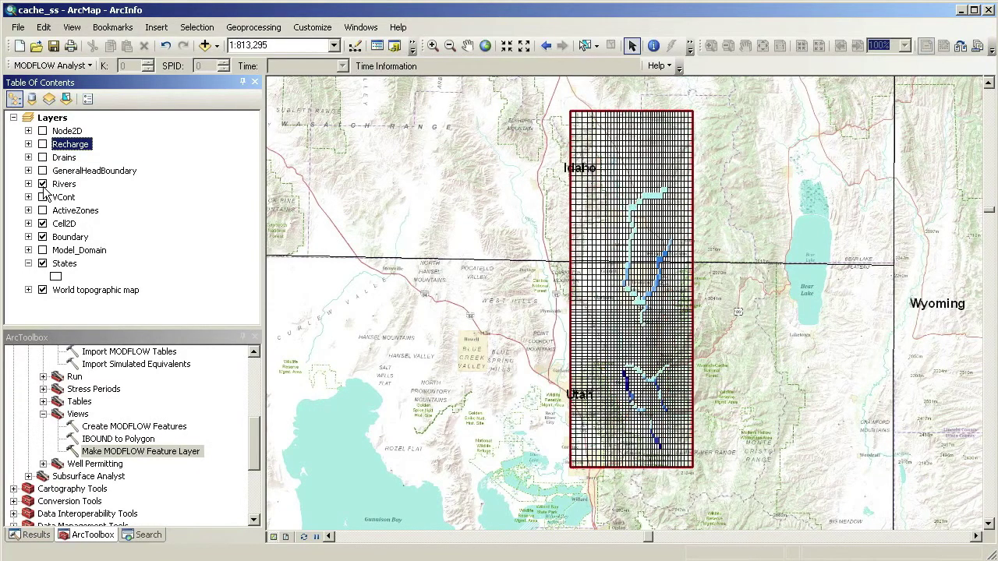
{"action": "left_click", "coordinate": [43, 185]}
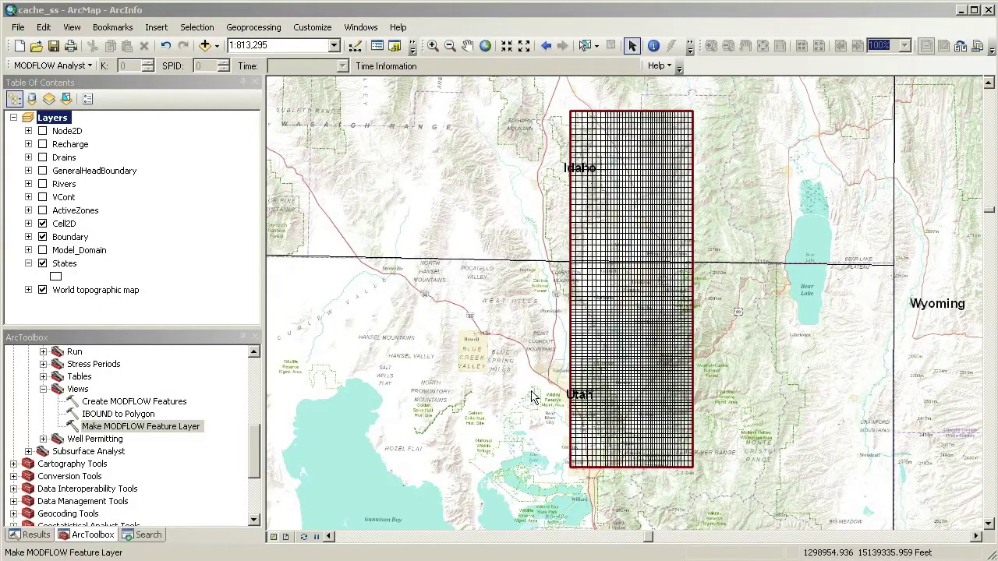
- Run Import MODFLOW Output with Import Head File checked and close the report
{"action": "left_click_drag", "start_coordinate": [255, 444], "coordinate": [251, 410]}
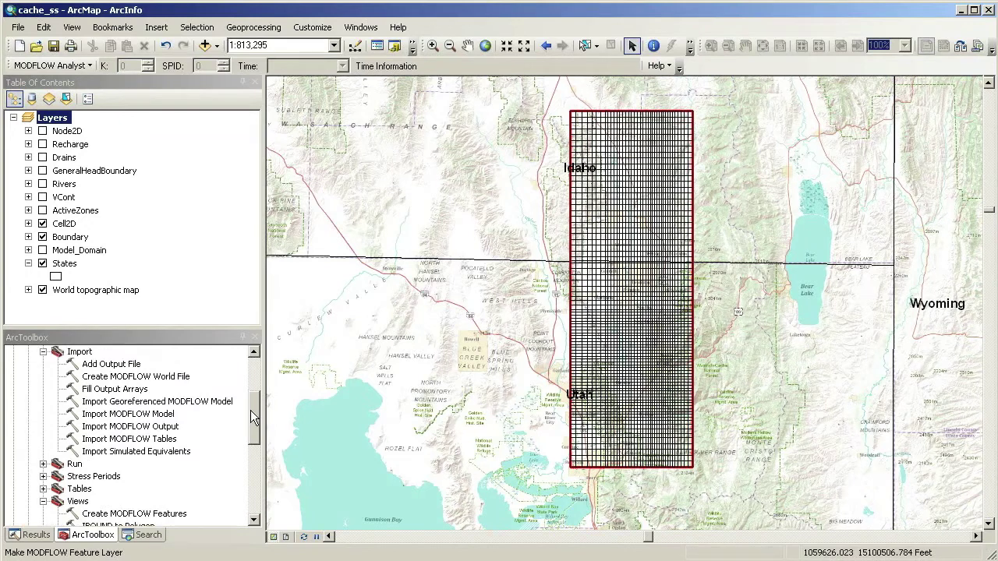
{"action": "double_click", "coordinate": [159, 426]}
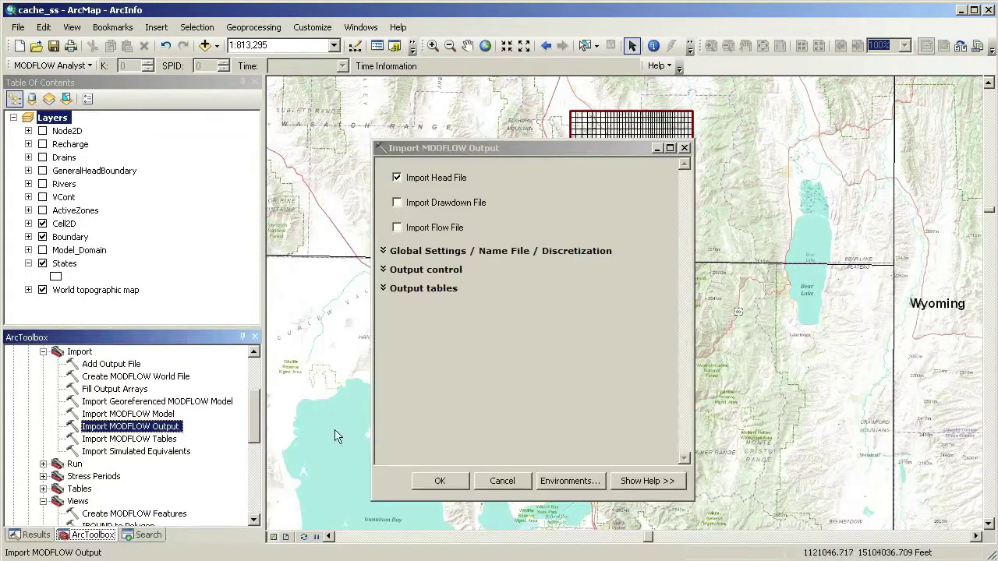
{"action": "left_click_drag", "start_coordinate": [496, 500], "coordinate": [495, 390]}
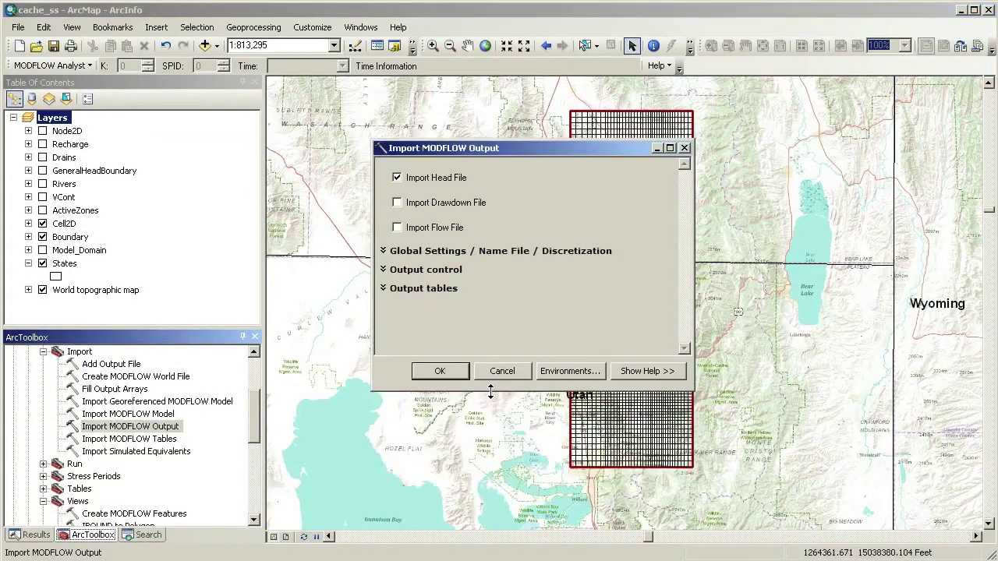
{"action": "left_click", "coordinate": [439, 372]}
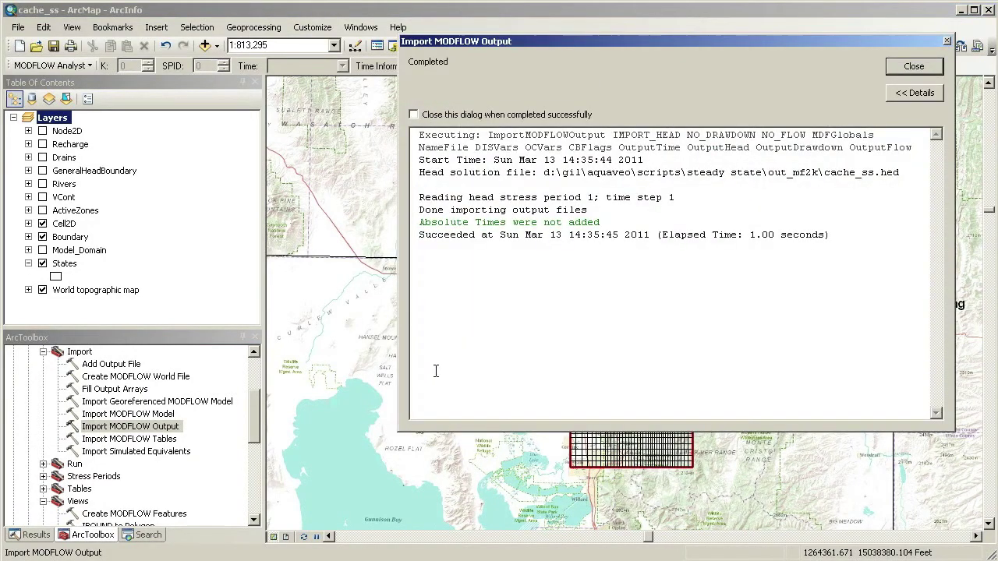
{"action": "left_click", "coordinate": [913, 67]}
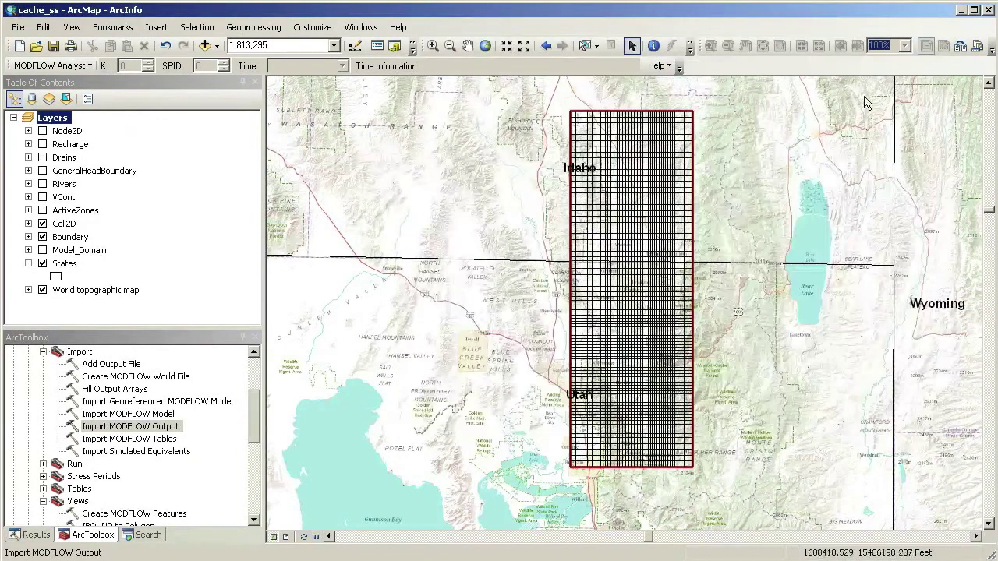
{"action": "left_click_drag", "start_coordinate": [252, 420], "coordinate": [248, 463]}
- Make a Heads feature layer from Cell2D and OutputHead with the TimeID and Head fields
{"action": "double_click", "coordinate": [153, 403]}
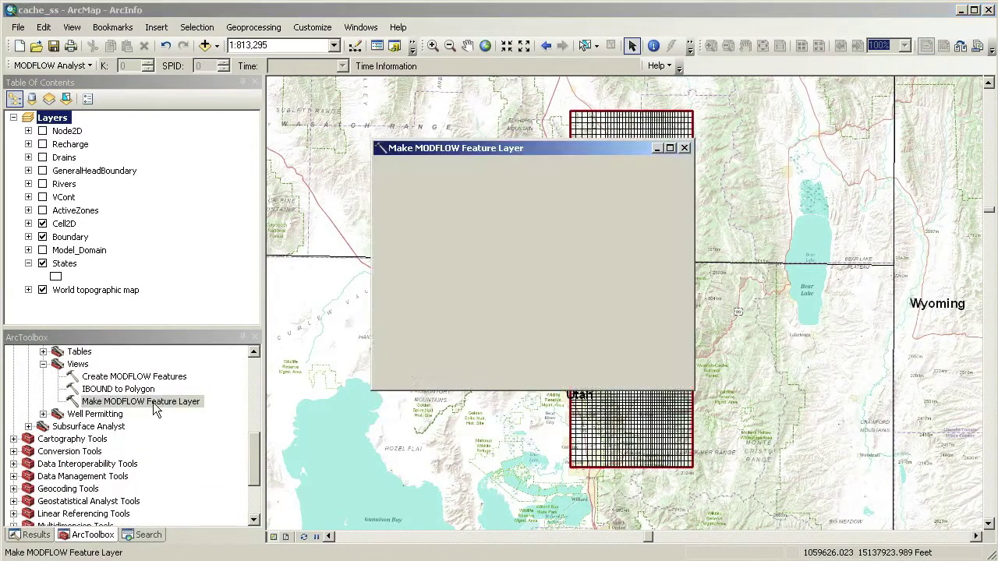
{"action": "mouse_move", "coordinate": [485, 390]}
{"action": "left_mouse_down"}
{"action": "mouse_move", "coordinate": [477, 530]}
{"action": "mouse_move", "coordinate": [467, 511]}
{"action": "mouse_move", "coordinate": [456, 513]}
{"action": "left_mouse_up"}
{"action": "left_click", "coordinate": [623, 126]}
{"action": "left_click", "coordinate": [427, 273]}
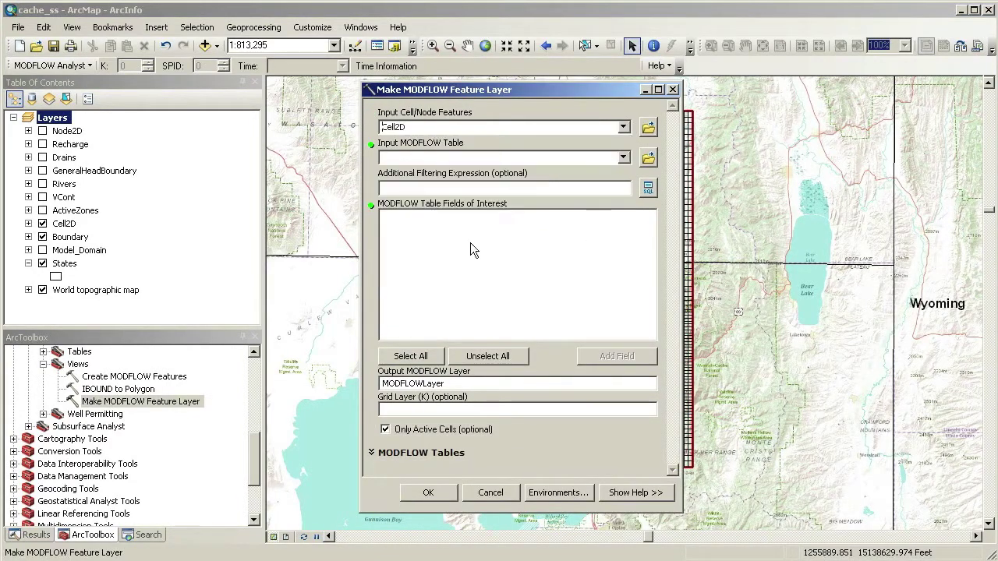
{"action": "left_click", "coordinate": [623, 157]}
{"action": "scroll", "coordinate": [483, 250], "scroll_direction": "down", "scroll_amount": 8}
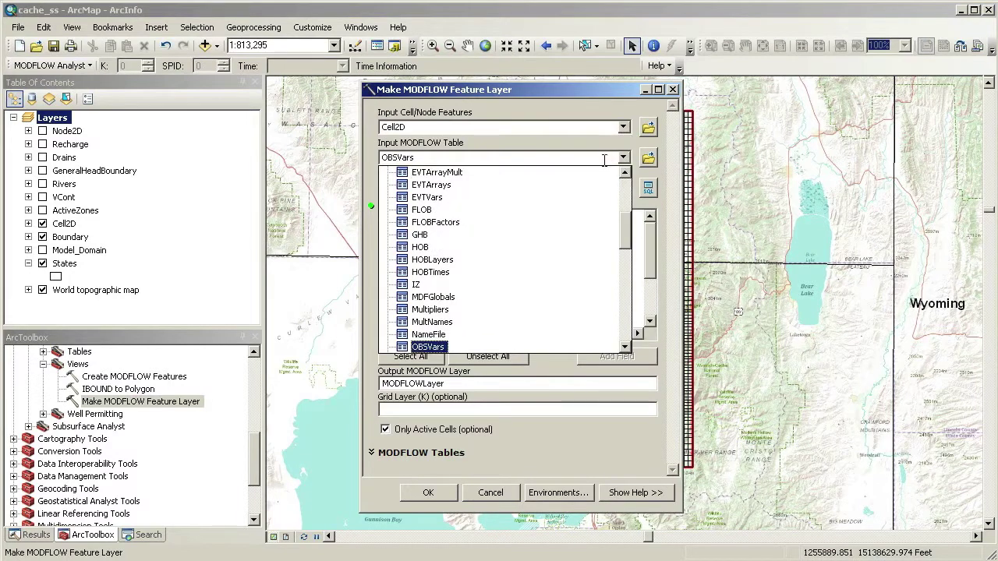
{"action": "left_click", "coordinate": [453, 326]}
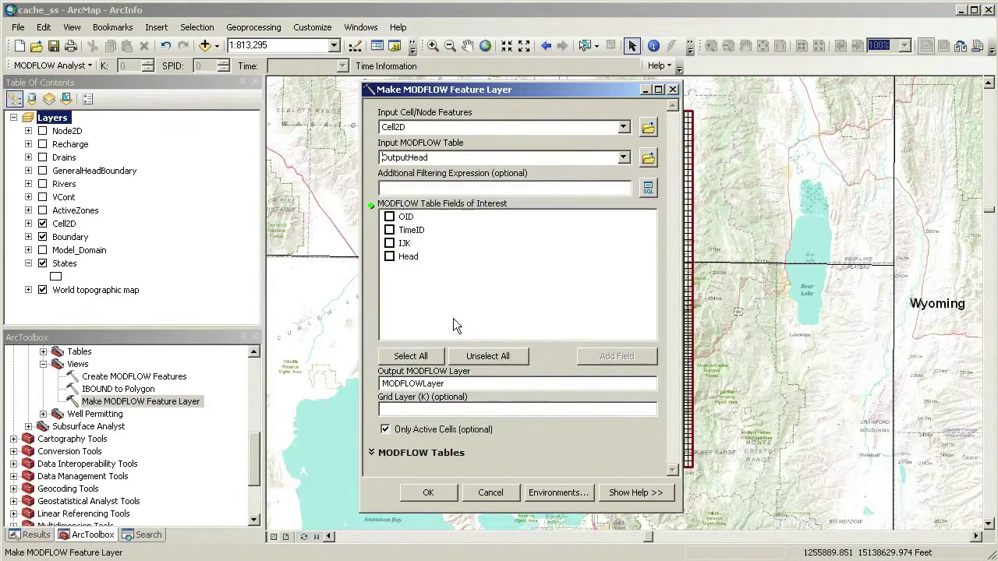
{"action": "left_click", "coordinate": [390, 230]}
{"action": "left_click", "coordinate": [390, 257]}
{"action": "left_click_drag", "start_coordinate": [456, 384], "coordinate": [343, 385]}
{"action": "type", "text": "Heads"}
{"action": "left_click", "coordinate": [428, 493]}
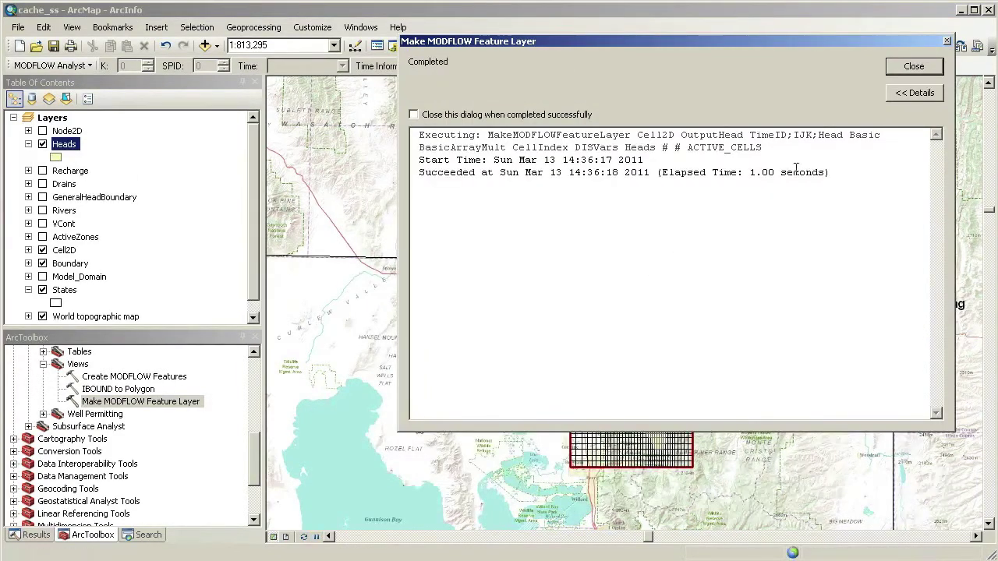
{"action": "left_click", "coordinate": [913, 66]}
- Symbolize Heads with graduated colours on the OutputHead.Head field
{"action": "double_click", "coordinate": [63, 144]}
{"action": "left_click", "coordinate": [527, 167]}
{"action": "left_click", "coordinate": [452, 229]}
{"action": "left_click", "coordinate": [602, 466]}
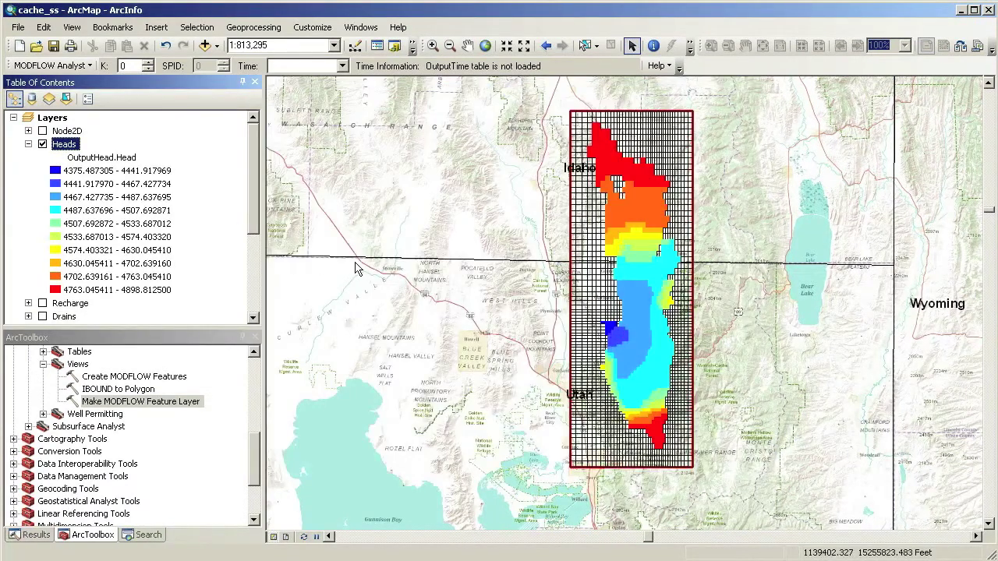
- Compare heads across model layers with the K spinner, then hide the Heads layer
{"action": "left_click", "coordinate": [148, 62]}
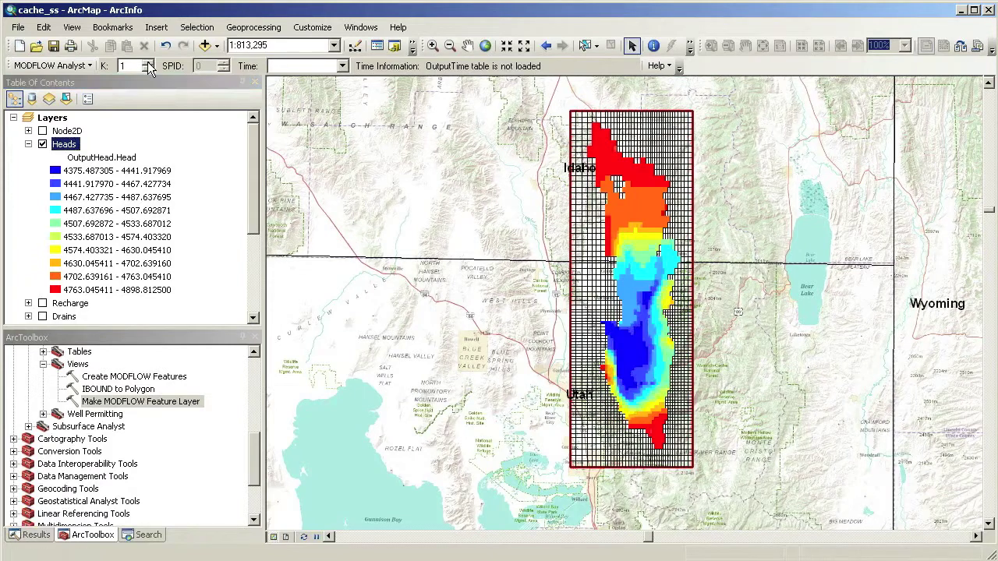
{"action": "left_click", "coordinate": [148, 62]}
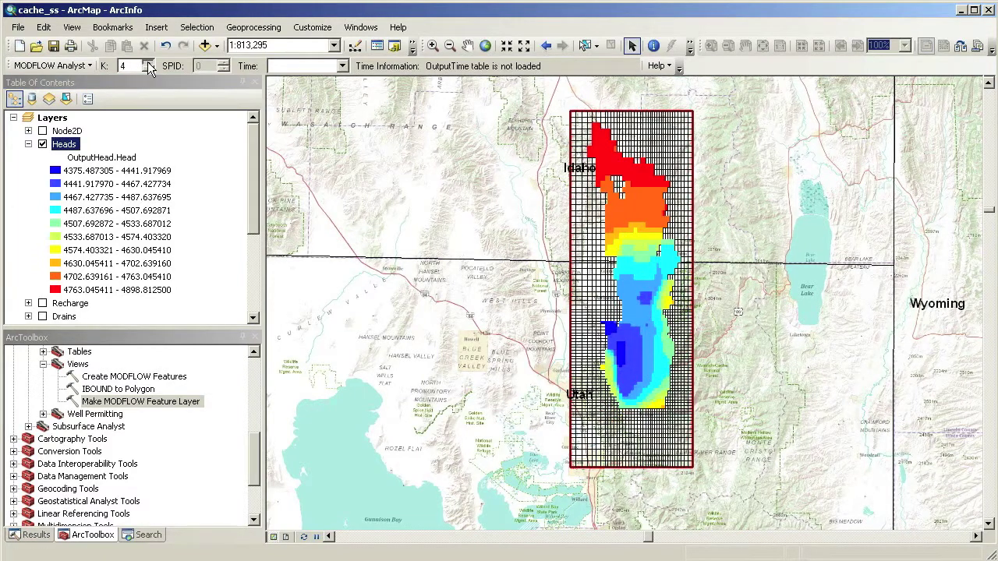
{"action": "left_click", "coordinate": [149, 63]}
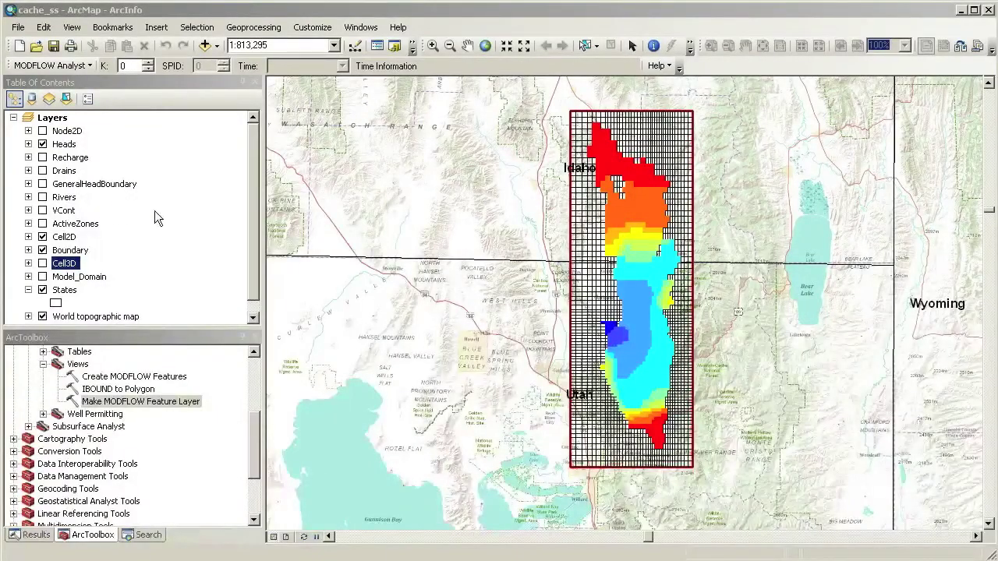
{"action": "left_click", "coordinate": [43, 144]}
{"action": "left_click_drag", "start_coordinate": [253, 437], "coordinate": [254, 394]}
- Run Create MODFLOW Cell3D to build 8496 Cell3D features, then rotate the 3-D model in ArcScene
{"action": "left_click", "coordinate": [43, 414]}
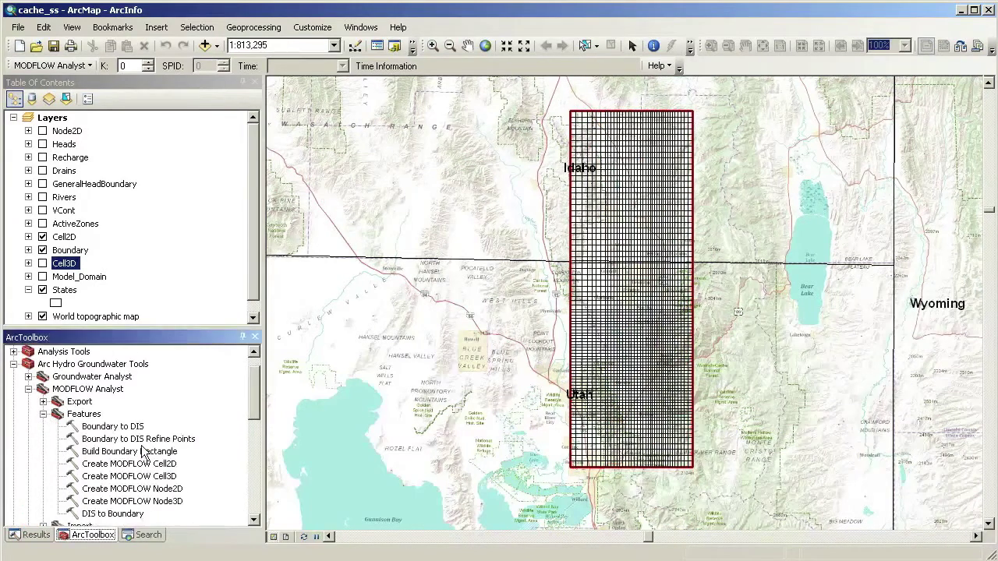
{"action": "double_click", "coordinate": [137, 477]}
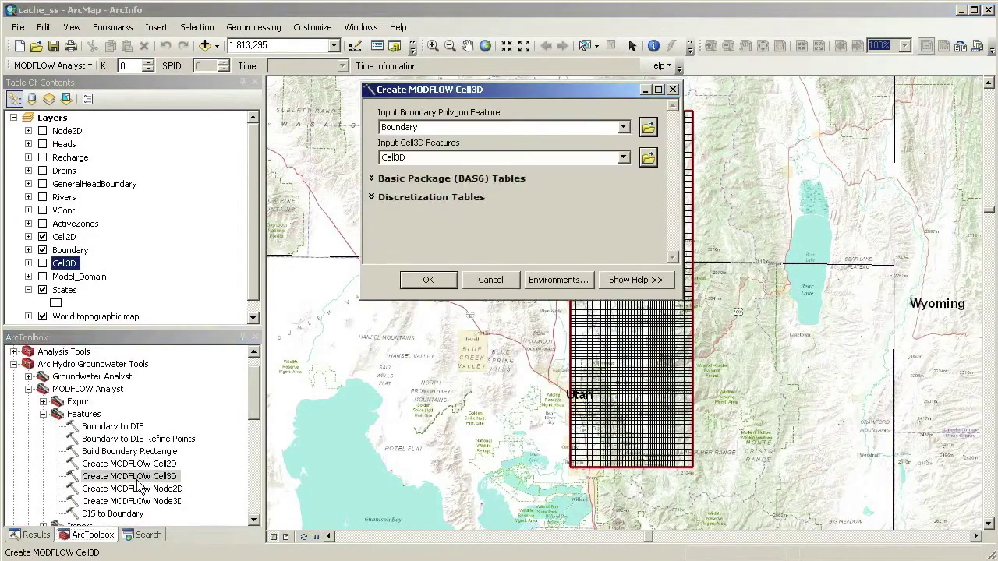
{"action": "left_click", "coordinate": [432, 278]}
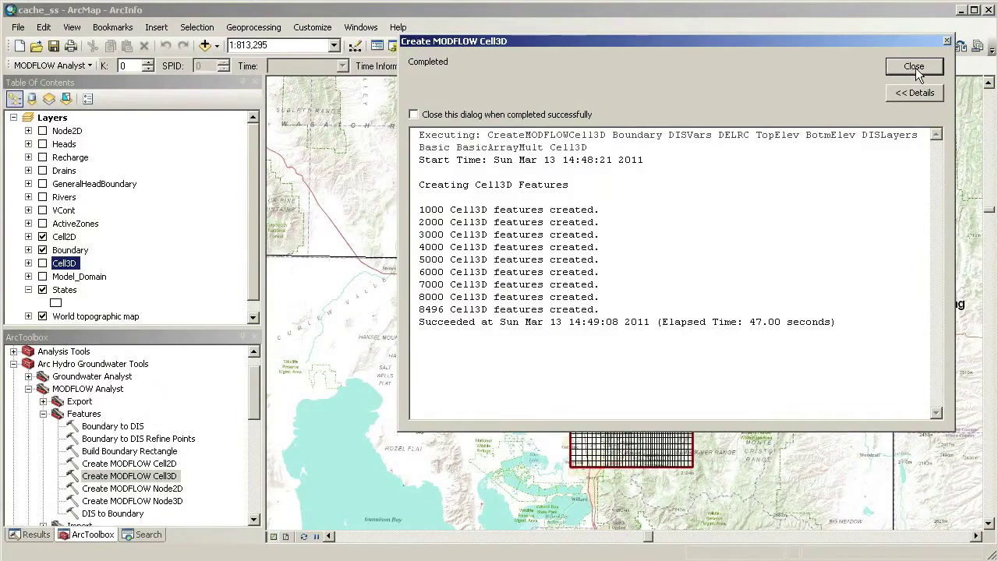
{"action": "left_click", "coordinate": [914, 67]}
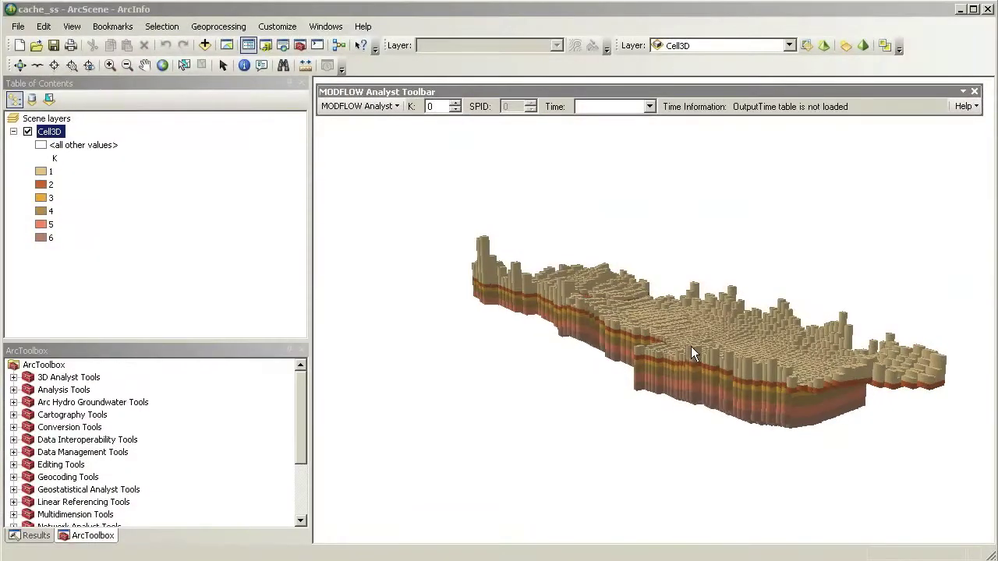
{"action": "mouse_move", "coordinate": [691, 347]}
{"action": "left_mouse_down"}
{"action": "mouse_move", "coordinate": [627, 347]}
{"action": "mouse_move", "coordinate": [687, 347]}
{"action": "left_mouse_up"}
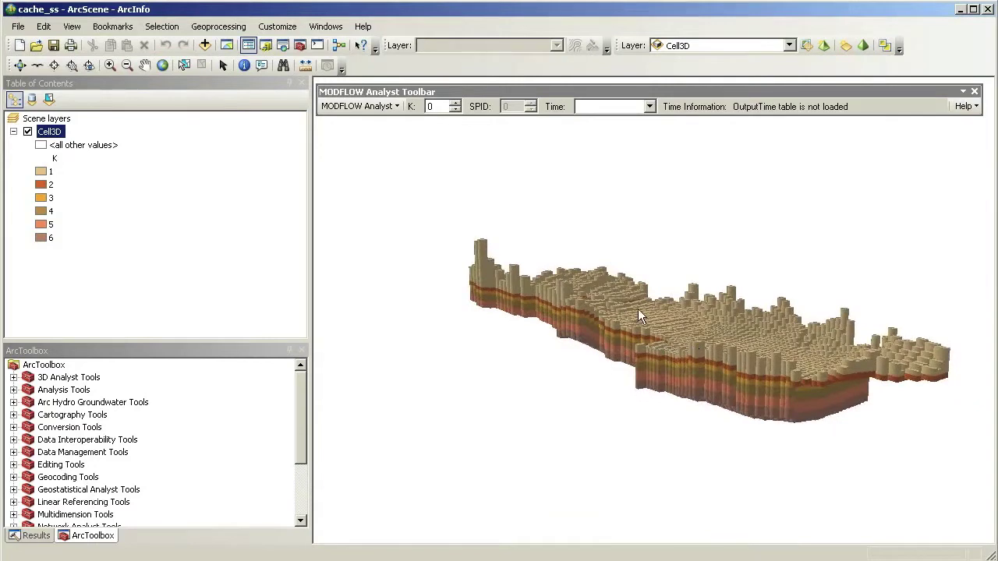